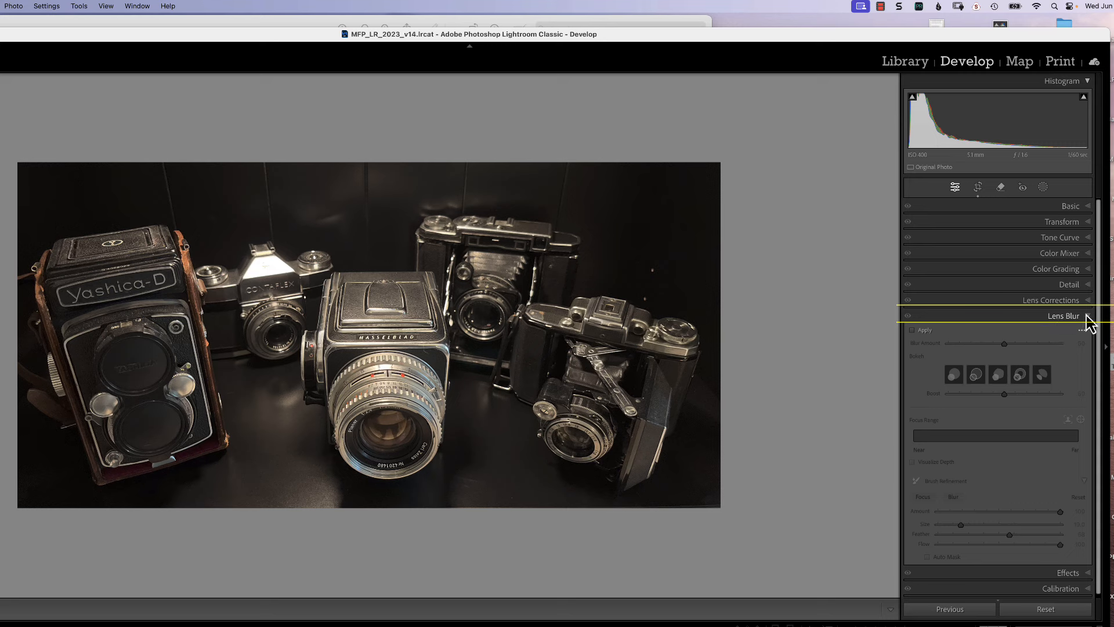
# Step: Apply Lens Blur to the vintage camera photo and turn off Use Device Depth
pyautogui.click(1088, 319)
pyautogui.click(1090, 318)
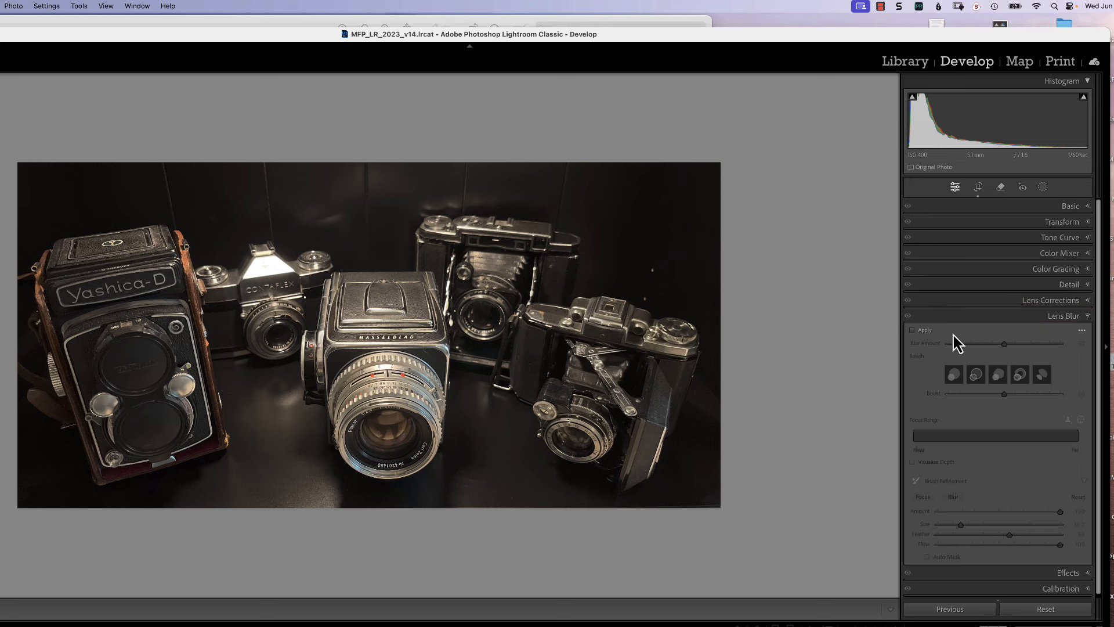
pyautogui.click(912, 331)
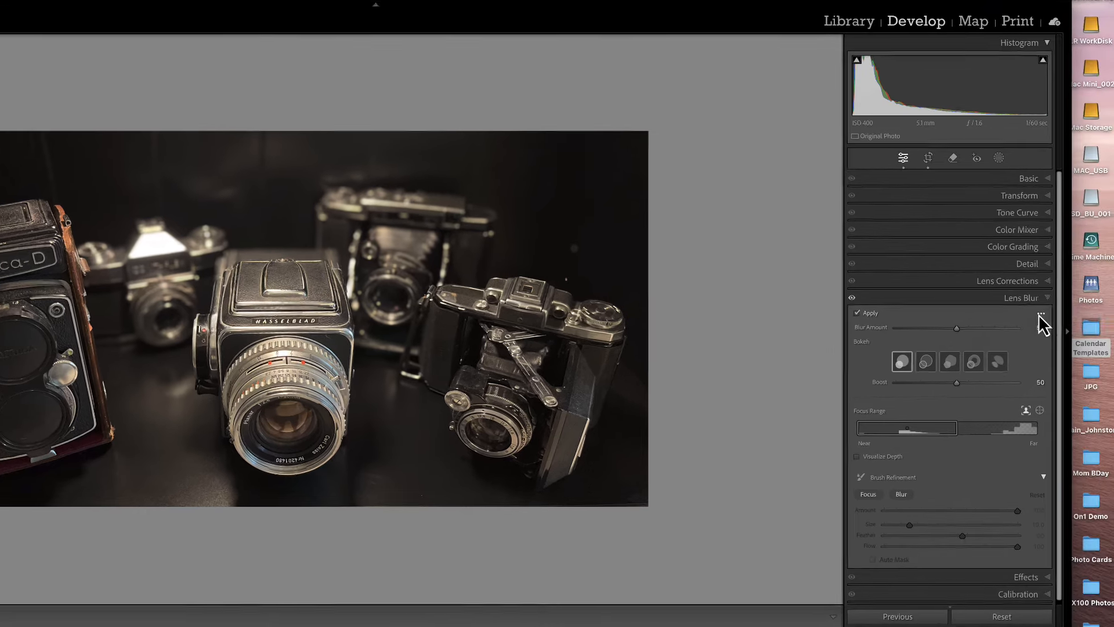
pyautogui.click(1097, 333)
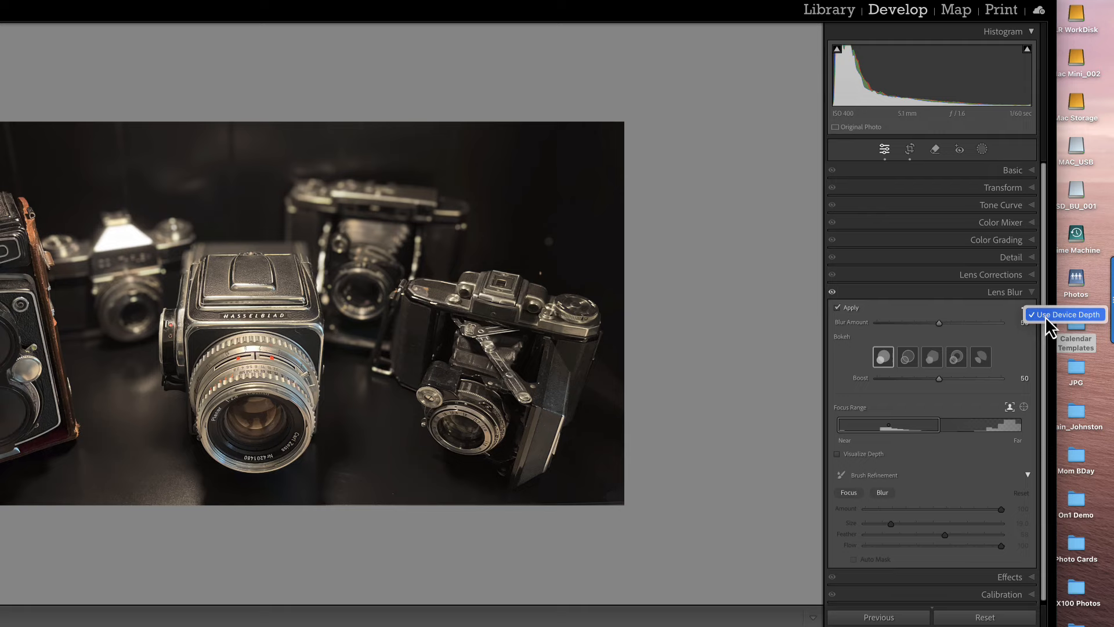
pyautogui.click(1048, 318)
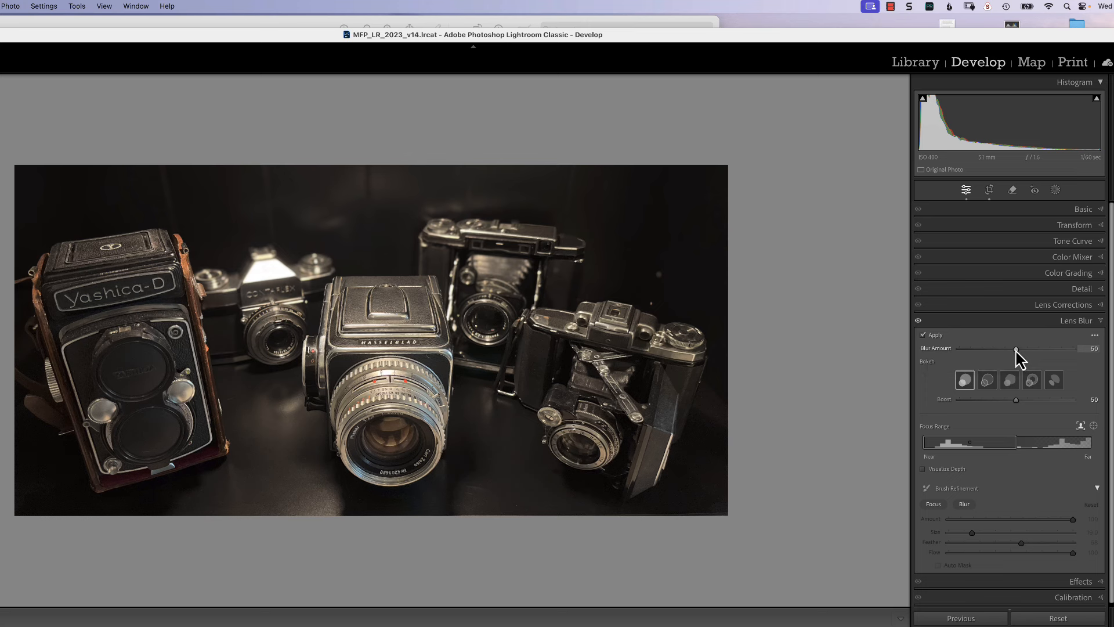
# Step: Compare the Lens Blur effect at Blur Amounts of 0 and 100, and set the amount to 49
pyautogui.moveTo(1015, 350); pyautogui.dragTo(1073, 350)
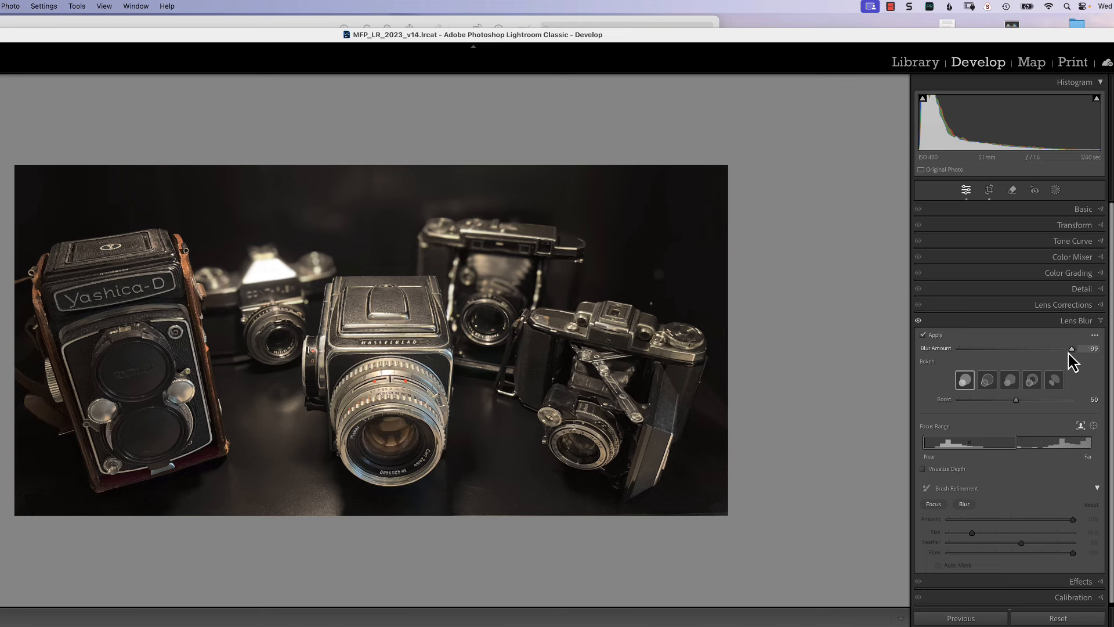
pyautogui.moveTo(1071, 350); pyautogui.dragTo(945, 364)
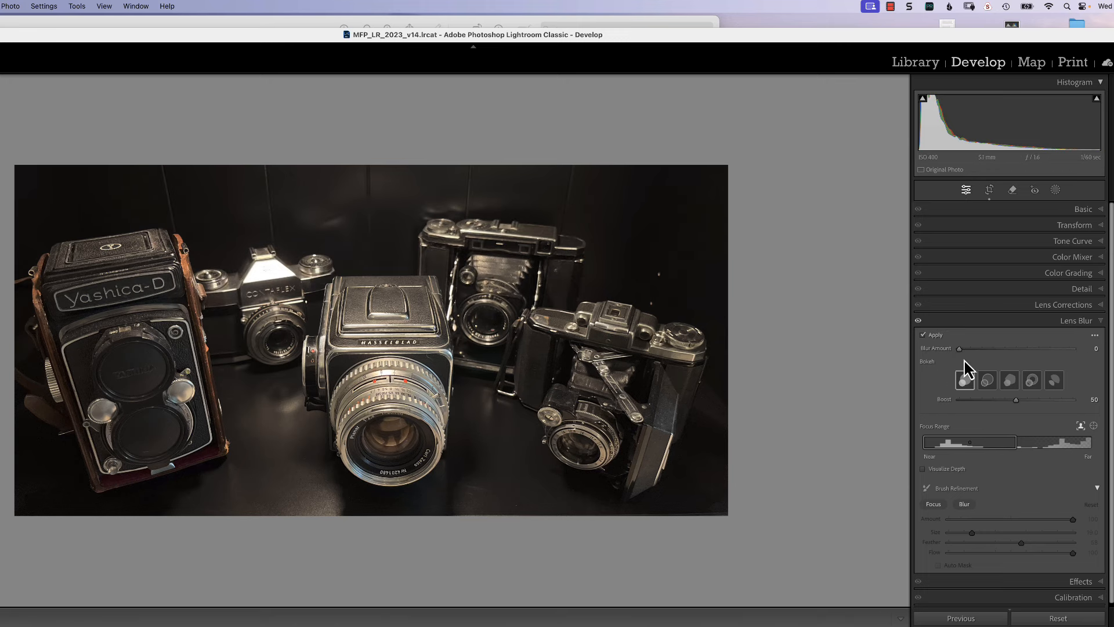
pyautogui.moveTo(961, 352); pyautogui.dragTo(1090, 366)
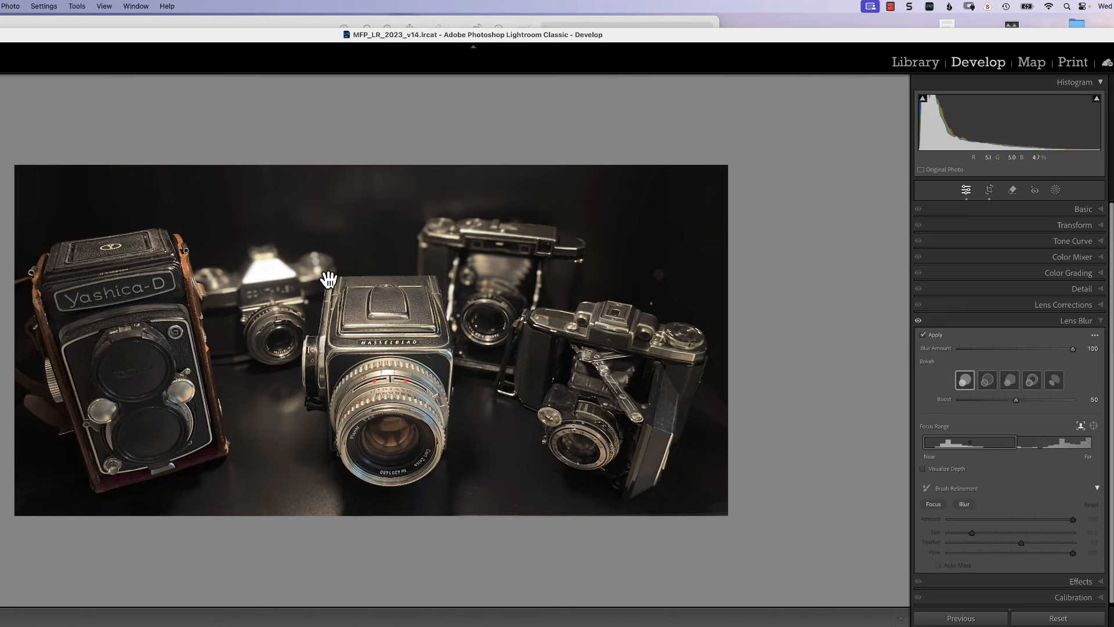
pyautogui.moveTo(1073, 355); pyautogui.dragTo(1019, 360)
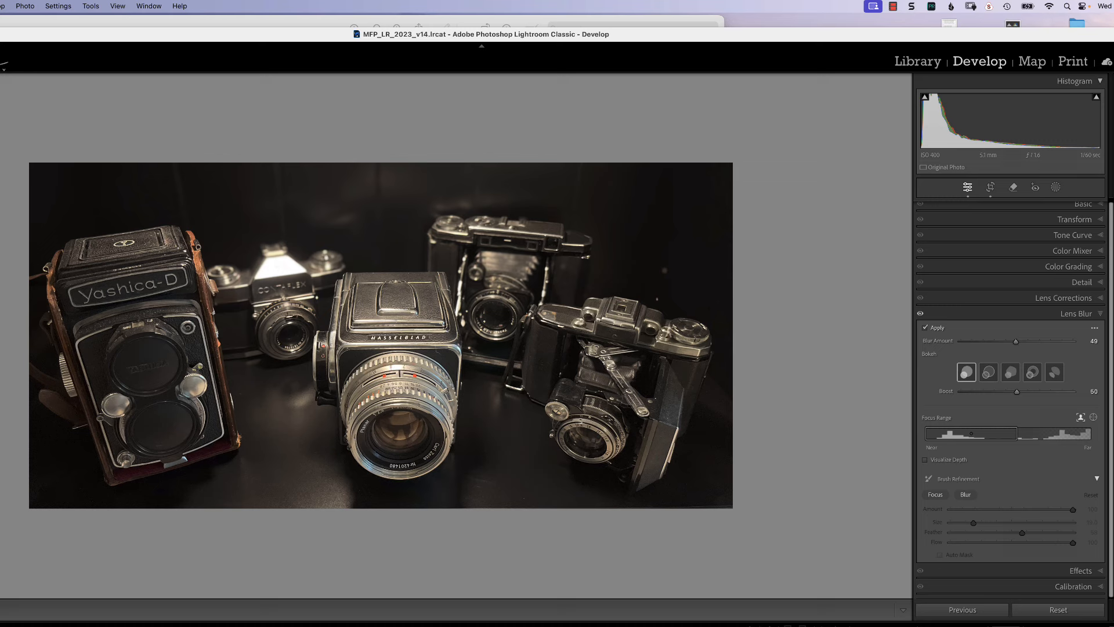
# Step: Go to the photo of the bee on lavender and enlarge the area around the bee
pyautogui.press('Right')
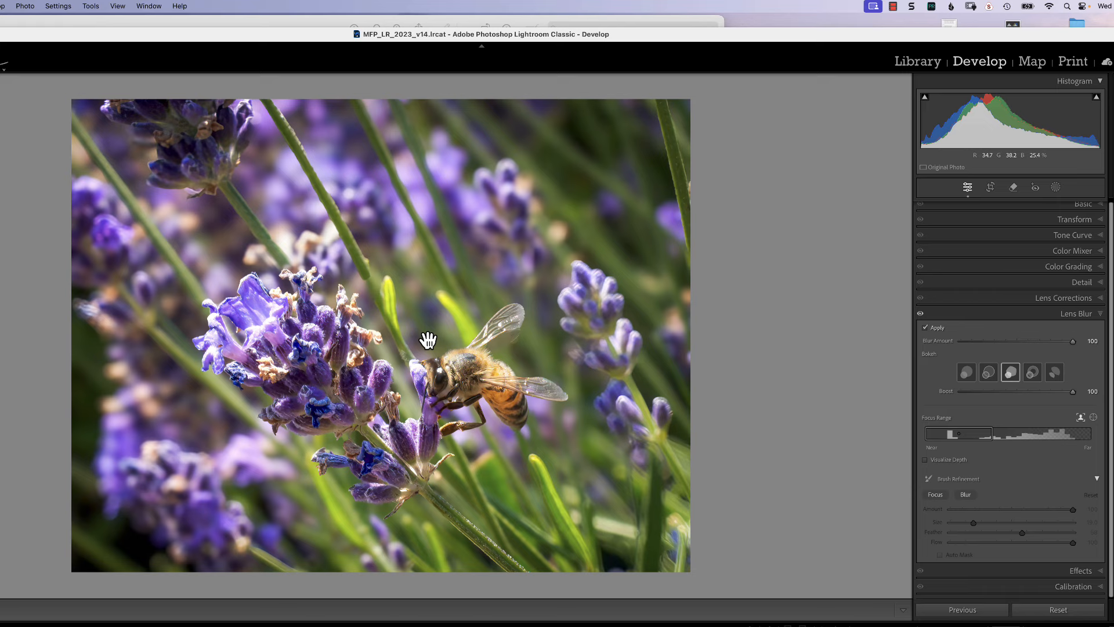
pyautogui.click(413, 316)
pyautogui.click(433, 355)
pyautogui.click(436, 358)
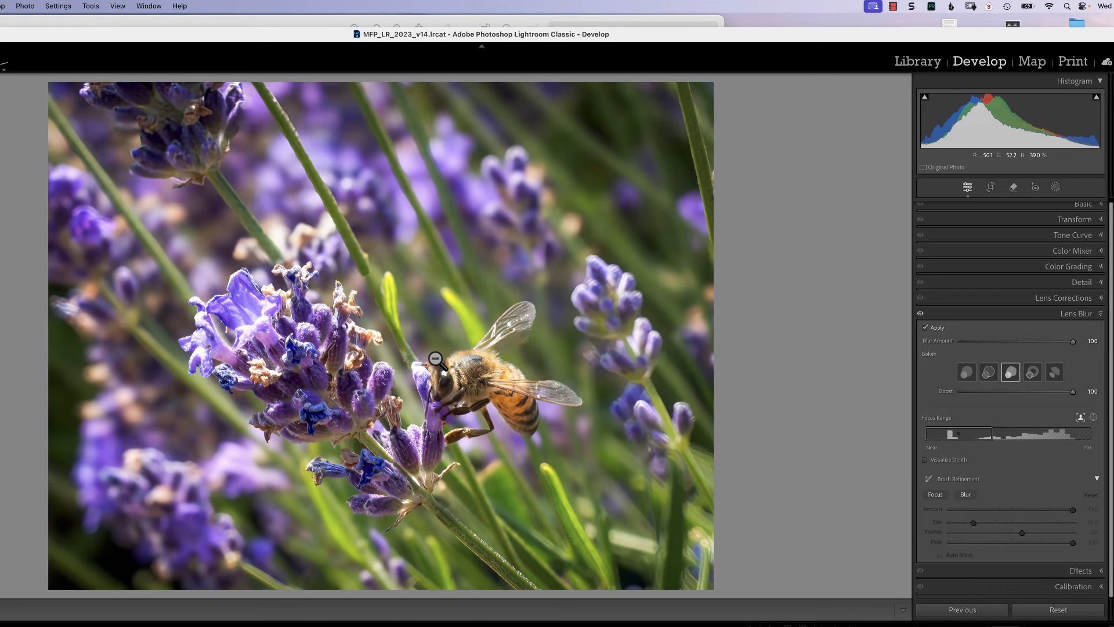
pyautogui.click(435, 359)
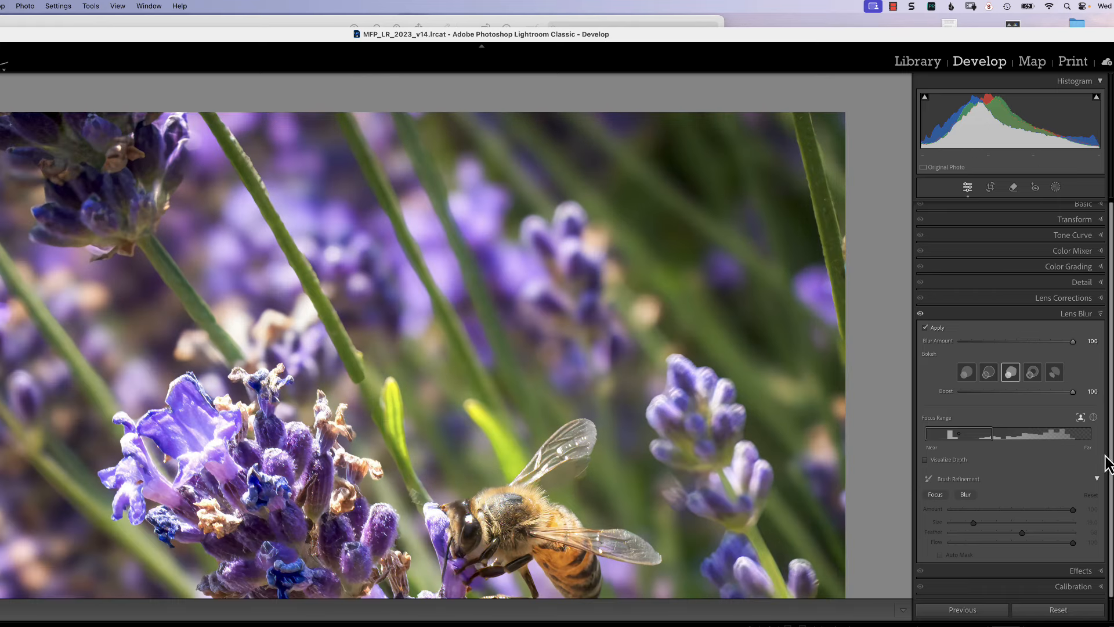
# Step: Try each of the five bokeh shapes on the bee photo at Boost 100, settle on the third shape and lower the Boost
pyautogui.click(966, 372)
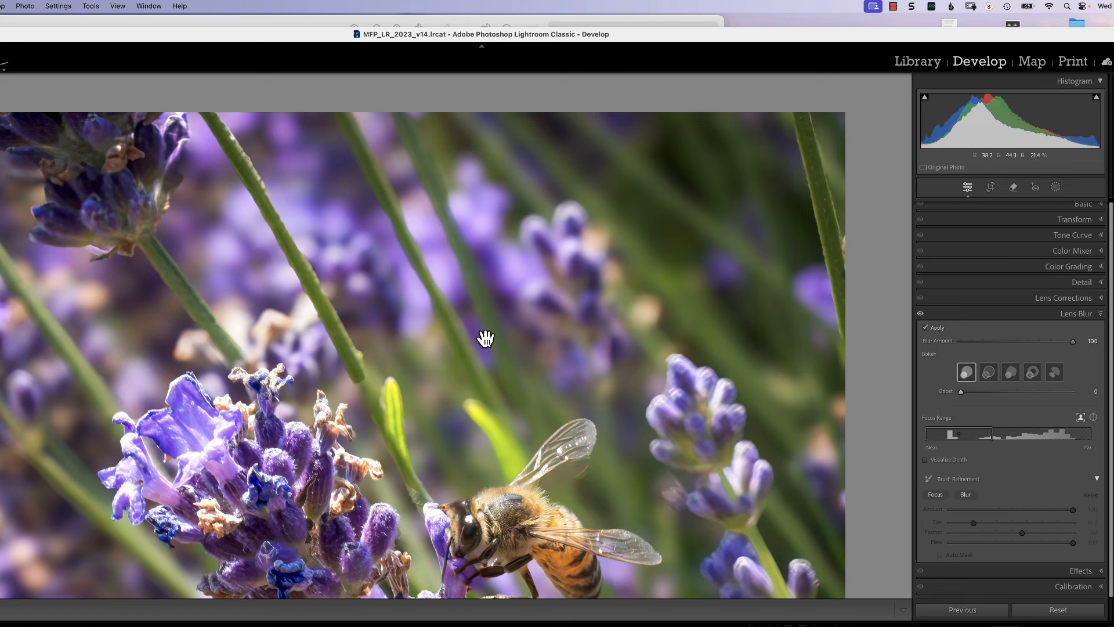
pyautogui.moveTo(962, 393); pyautogui.dragTo(1084, 406)
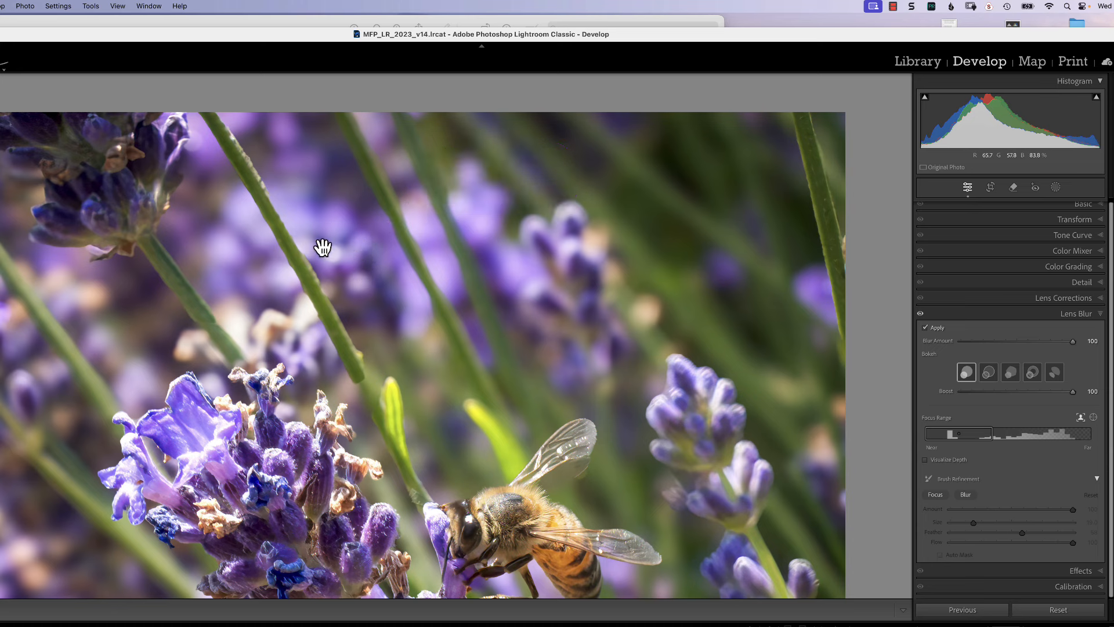
pyautogui.click(989, 374)
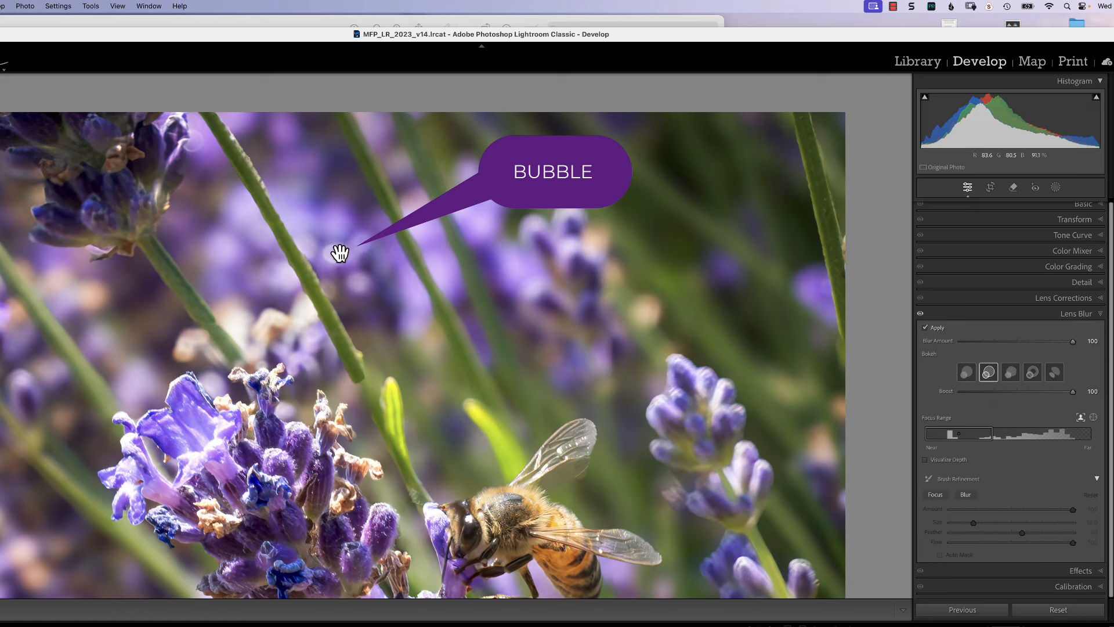
pyautogui.click(1010, 374)
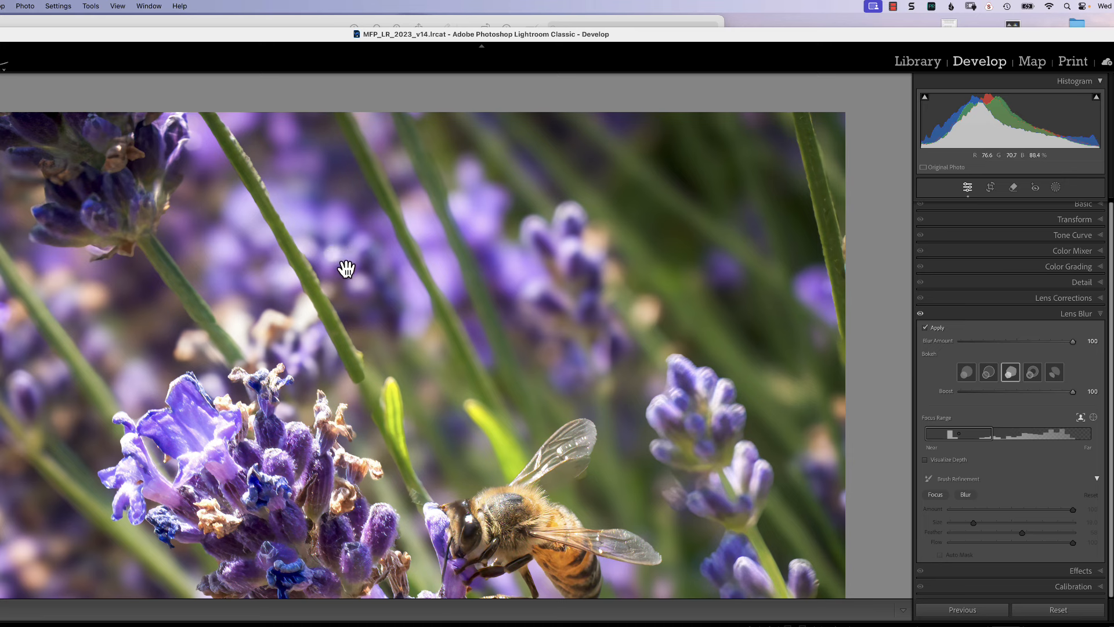
pyautogui.click(1032, 373)
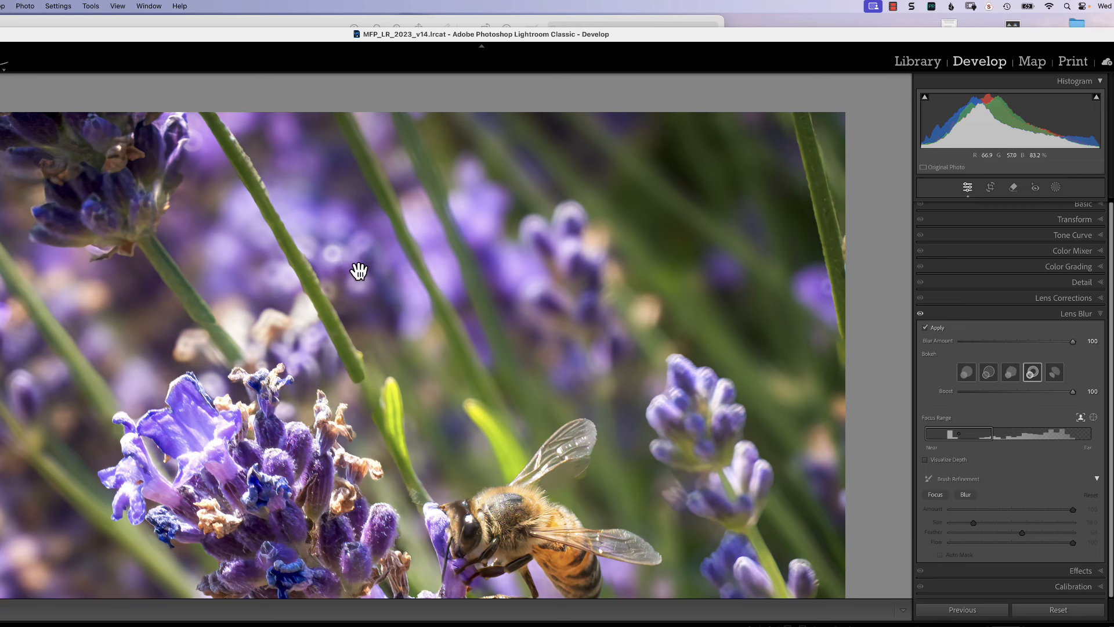
pyautogui.click(1054, 374)
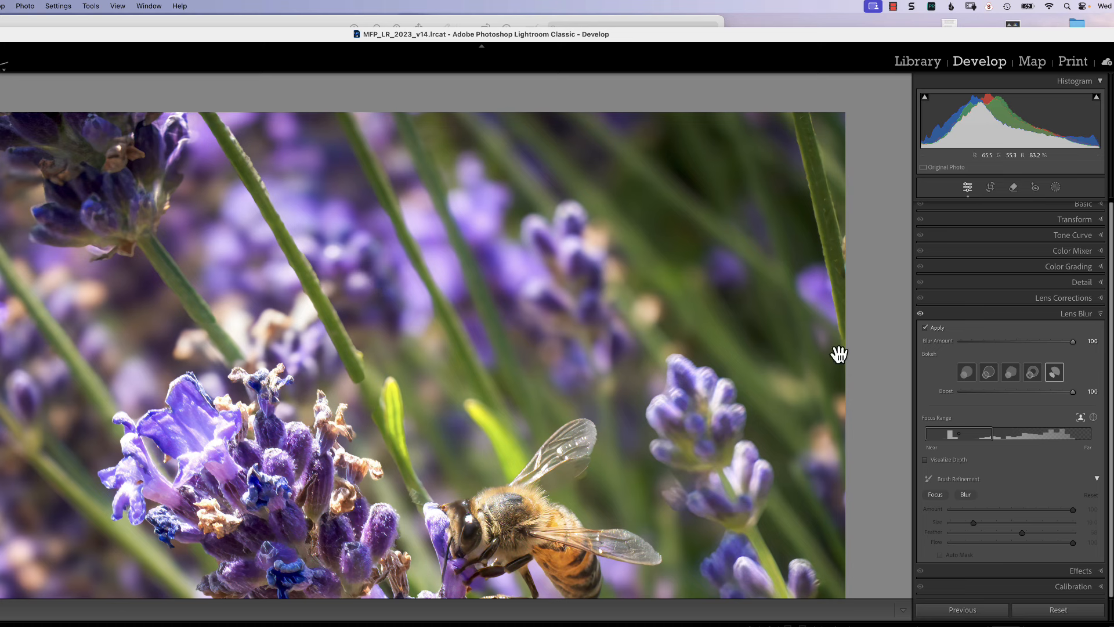
pyautogui.click(1012, 374)
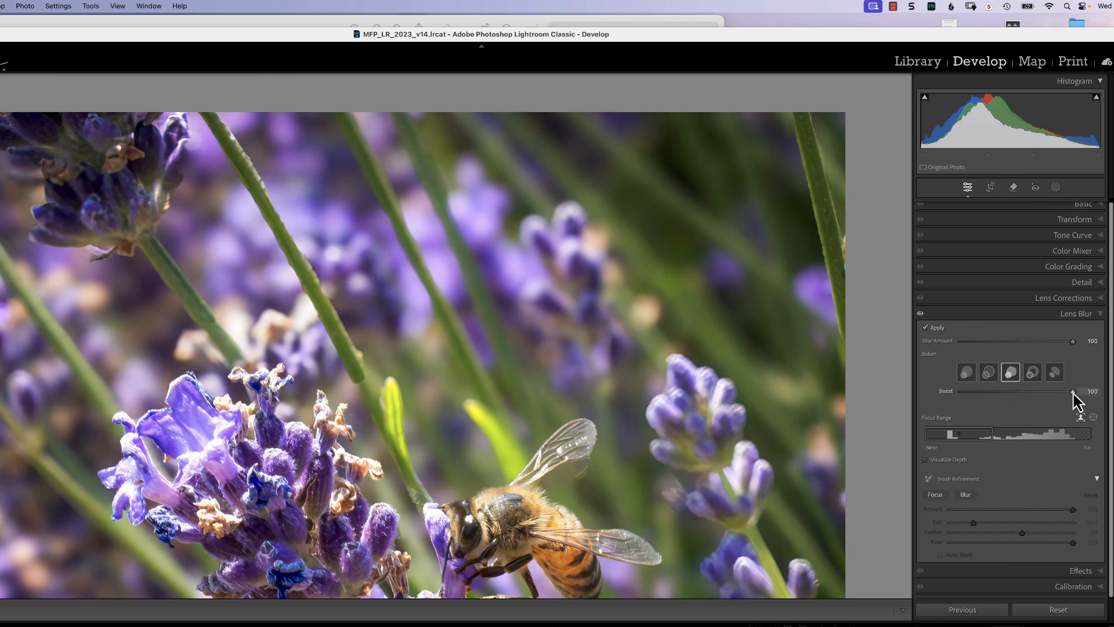
pyautogui.moveTo(1075, 393); pyautogui.dragTo(1045, 398)
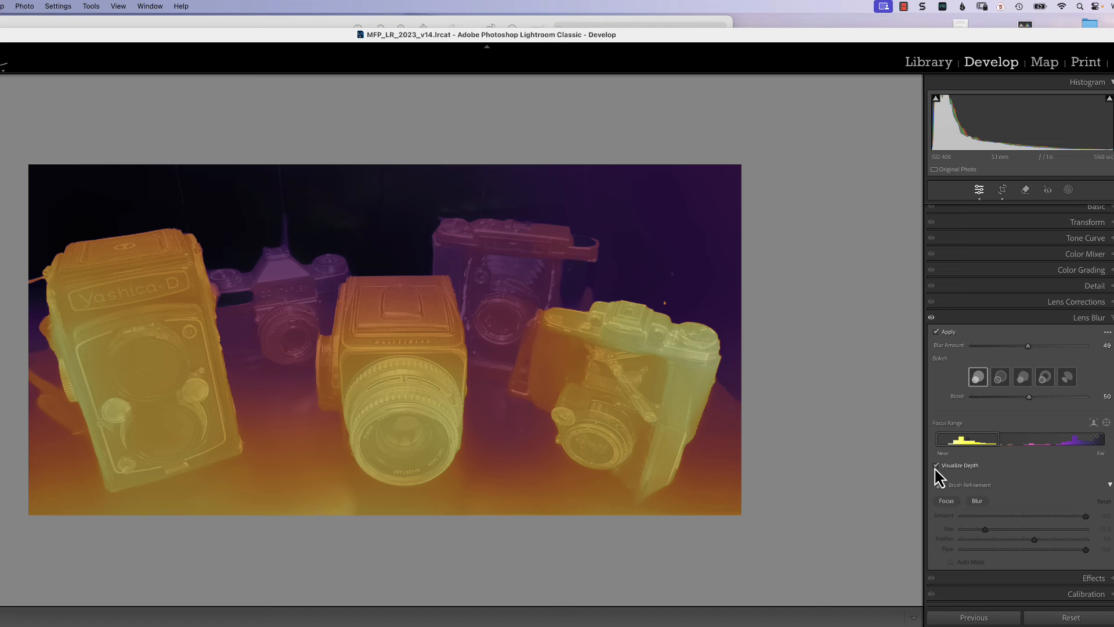
# Step: Move the camera photo's focus range to the middle depths, hide the depth map, and return the range to the near end
pyautogui.moveTo(963, 450)
pyautogui.moveTo(970, 449); pyautogui.dragTo(1026, 453)
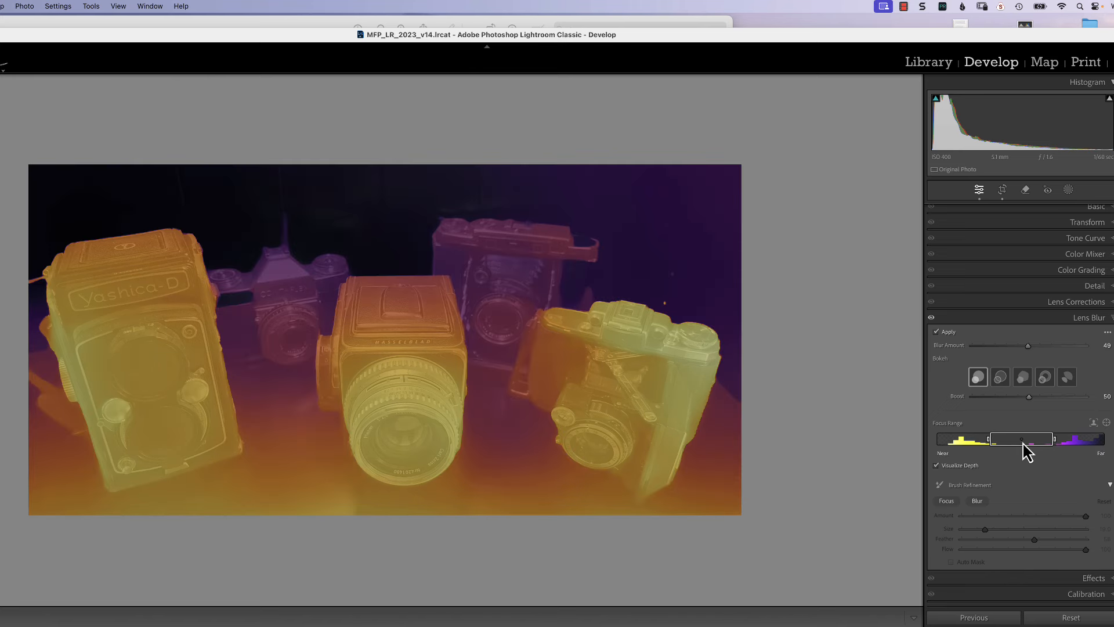
pyautogui.click(936, 465)
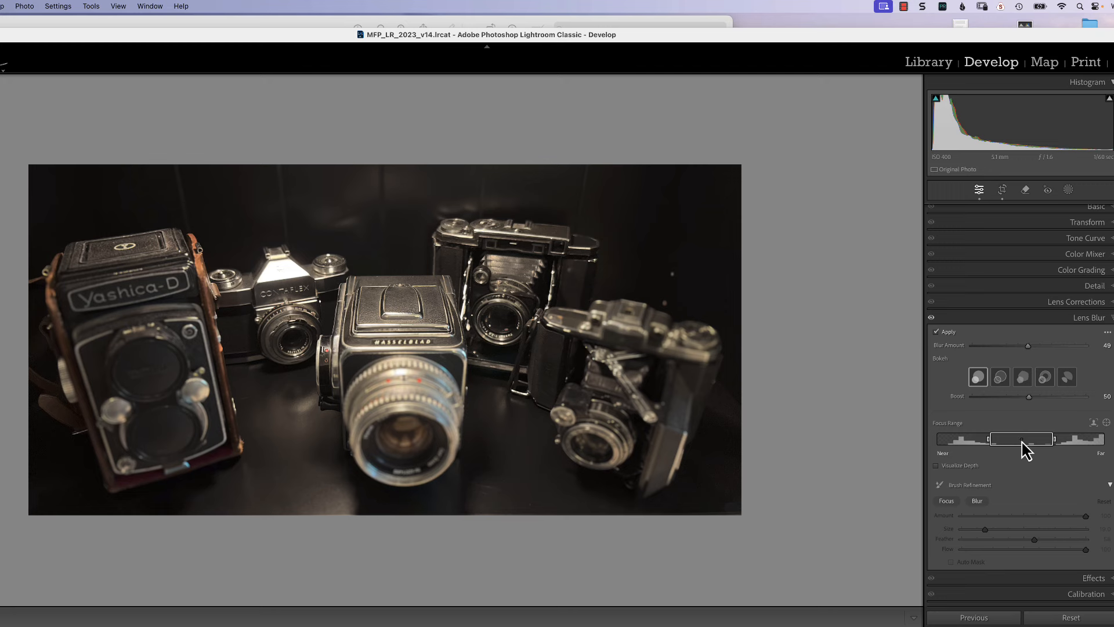
pyautogui.moveTo(1022, 443); pyautogui.dragTo(967, 442)
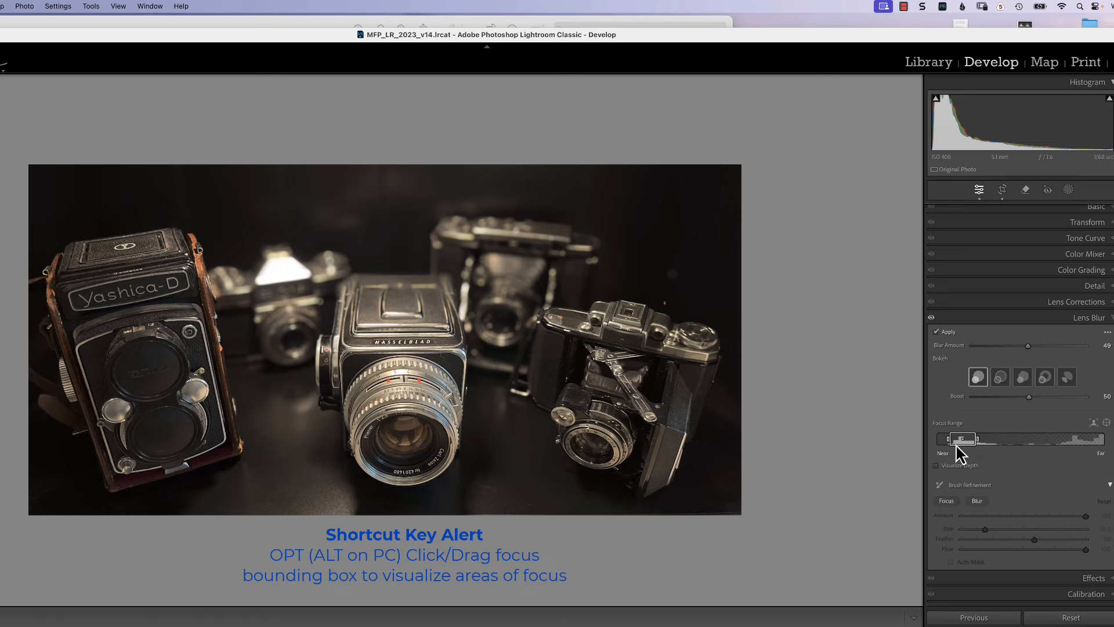
# Step: Reshape the near focus range while visualizing the areas in focus, hide the depth map, and extend the range's far edge
pyautogui.moveTo(958, 444)
pyautogui.keyDown('alt'); pyautogui.mouseDown()
pyautogui.moveTo(1034, 452)
pyautogui.moveTo(968, 451)
pyautogui.mouseUp(); pyautogui.keyUp('alt')
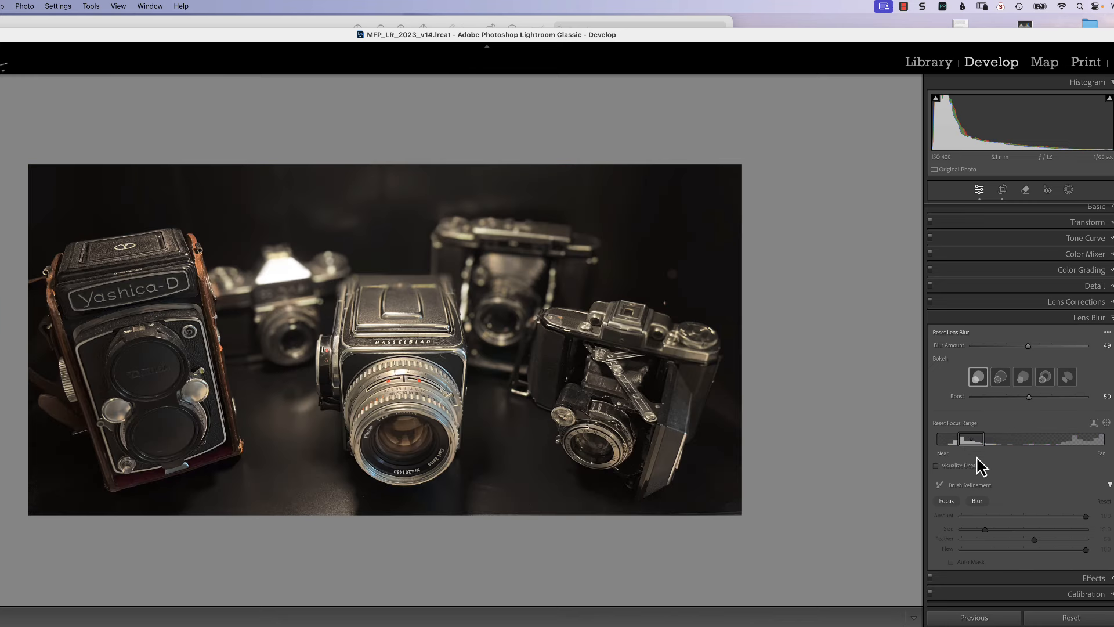
pyautogui.moveTo(986, 448); pyautogui.dragTo(962, 444)
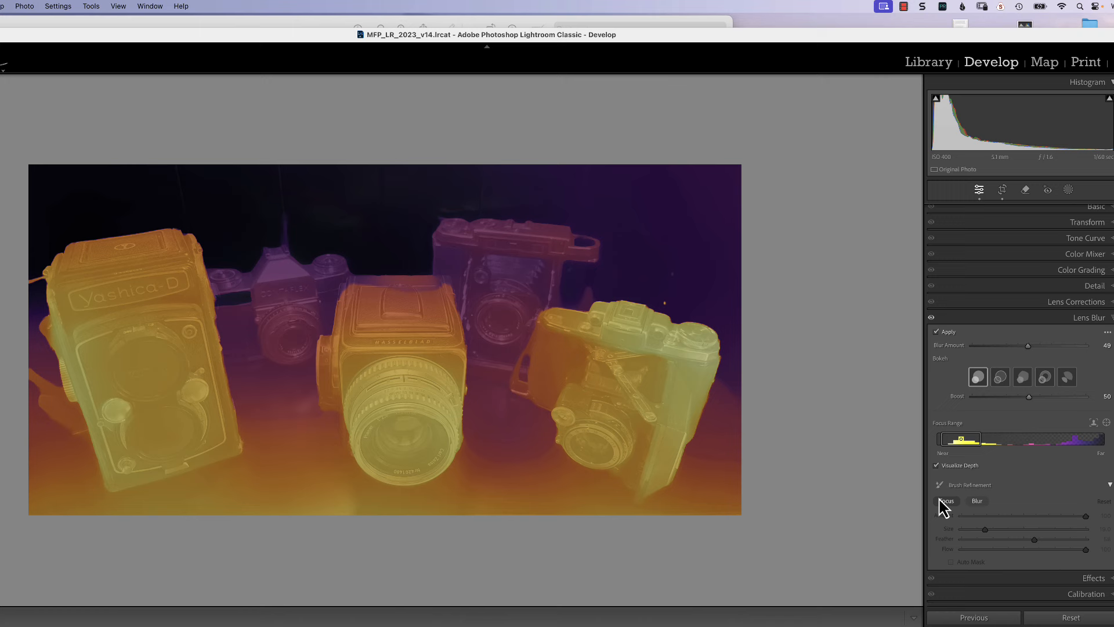
pyautogui.click(936, 467)
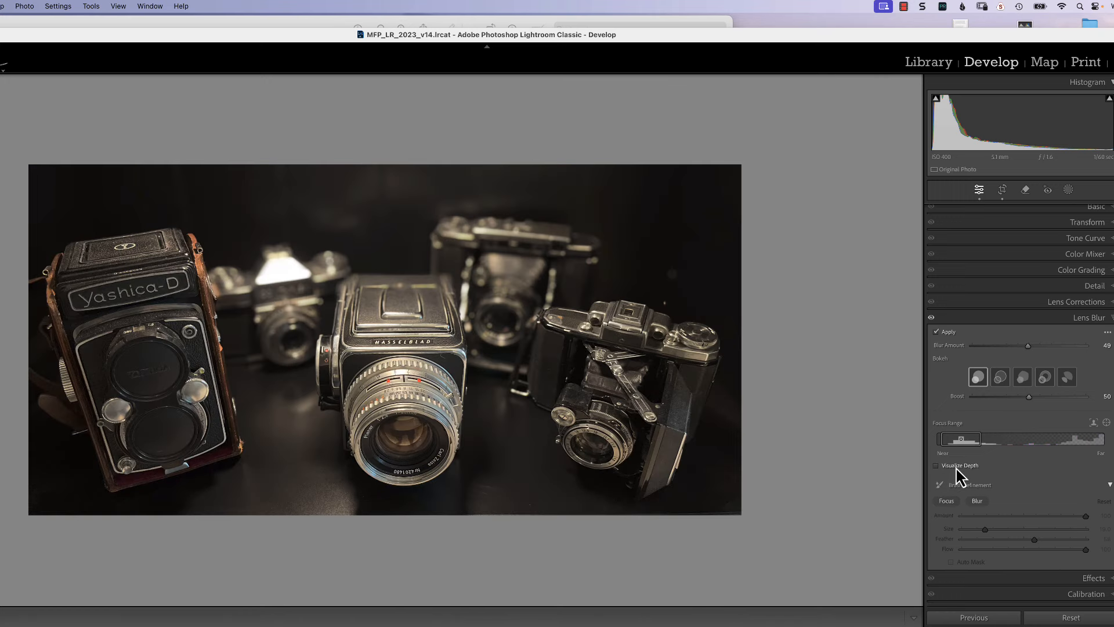
pyautogui.press('alt')
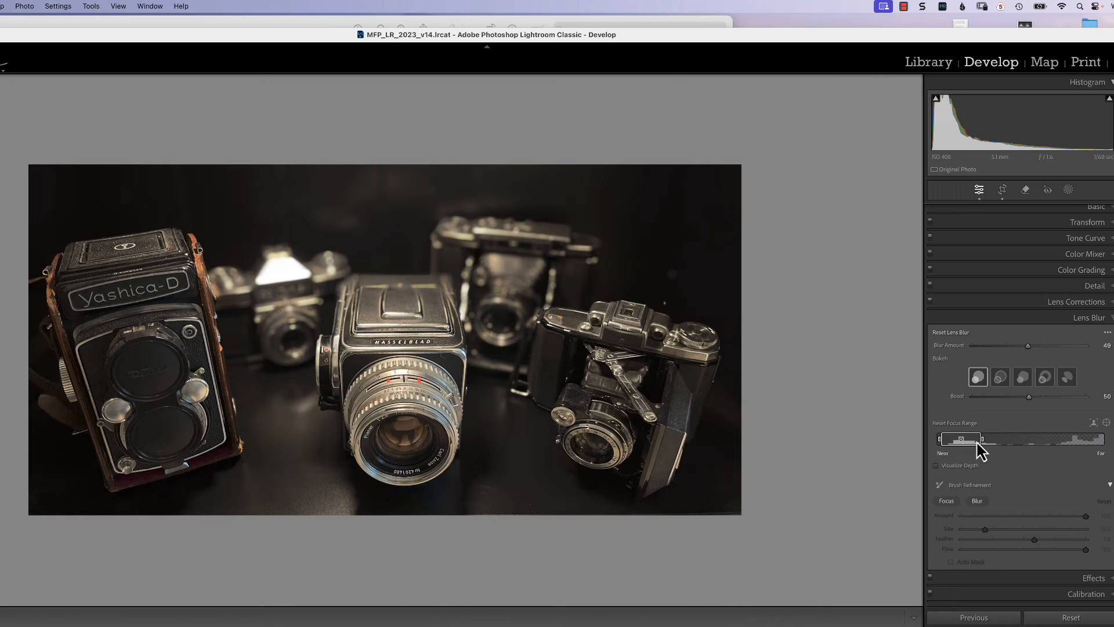
pyautogui.moveTo(983, 442); pyautogui.dragTo(1007, 453)
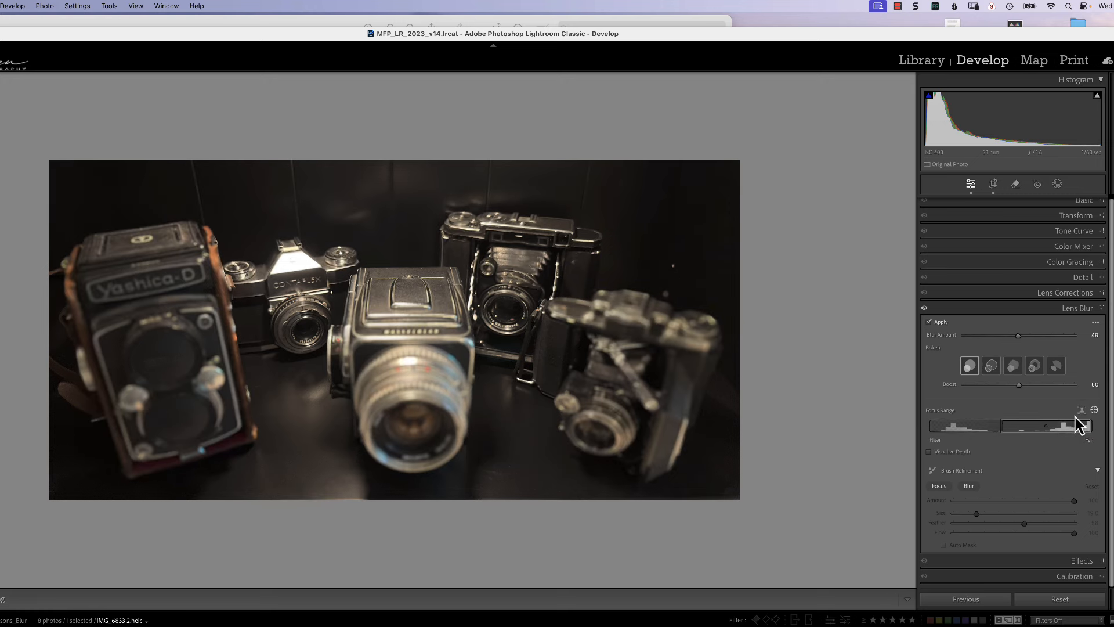
# Step: Focus the blur on the detected subject, try a focus range around the rear cameras, and reapply subject focus
pyautogui.click(1081, 411)
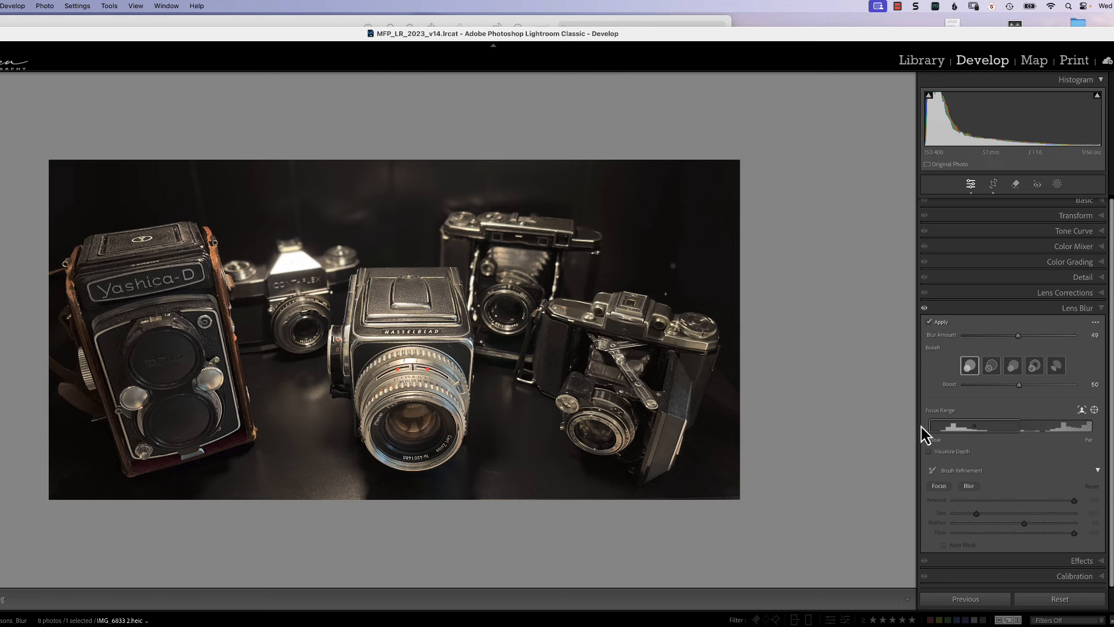
pyautogui.moveTo(930, 428); pyautogui.dragTo(1046, 432)
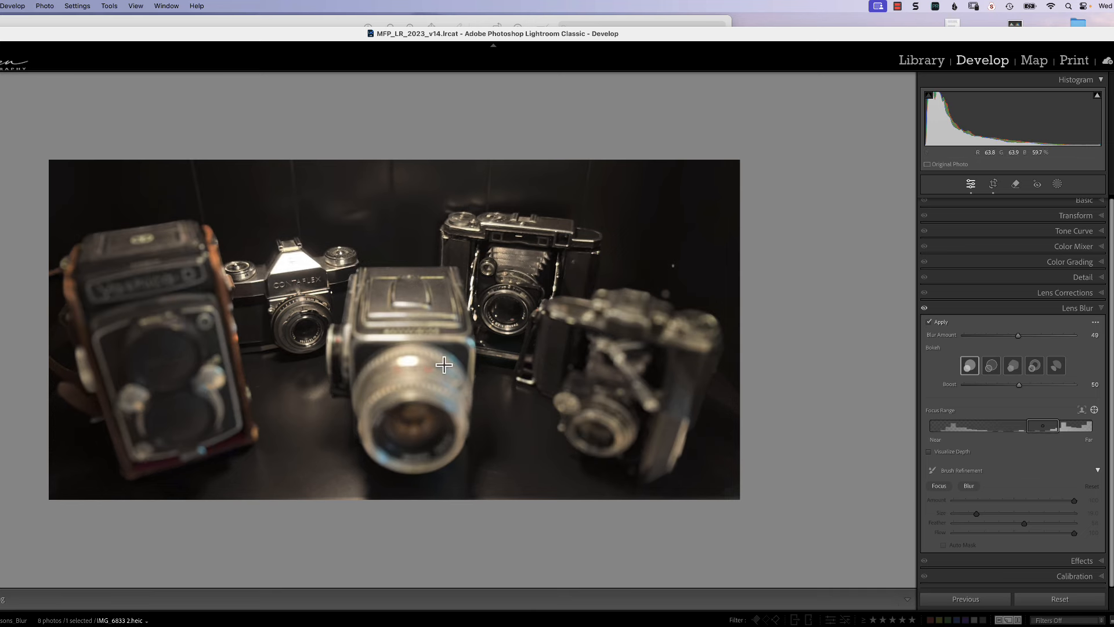
pyautogui.click(1082, 411)
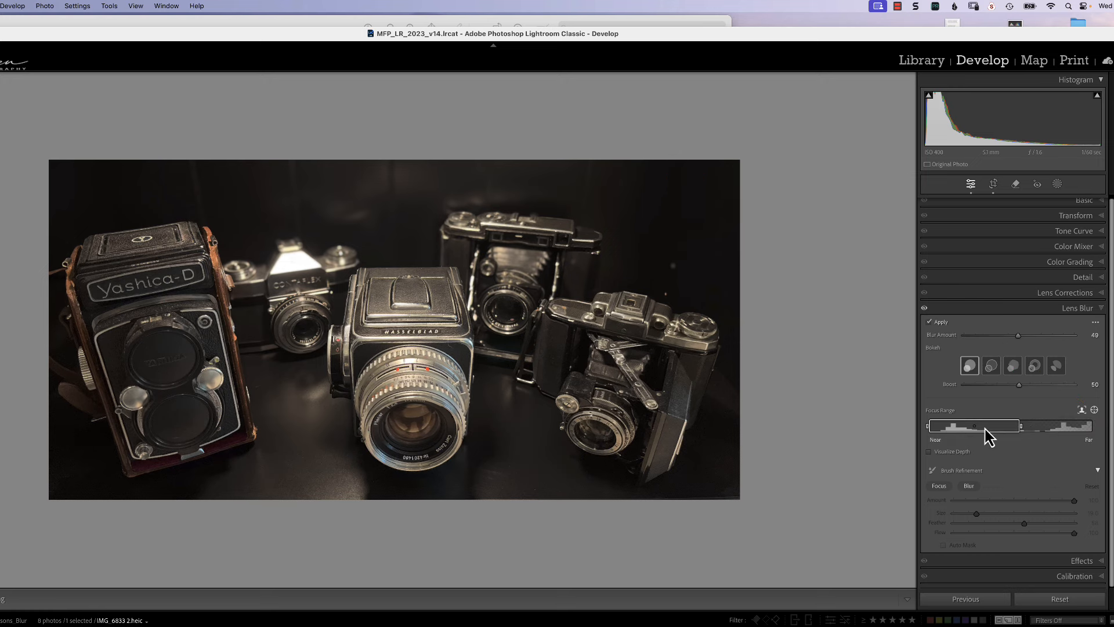
# Step: Narrow the focus range to the front cameras, and try area focus on the Contaflex and on an area spanning the front cameras
pyautogui.moveTo(1019, 430); pyautogui.dragTo(954, 436)
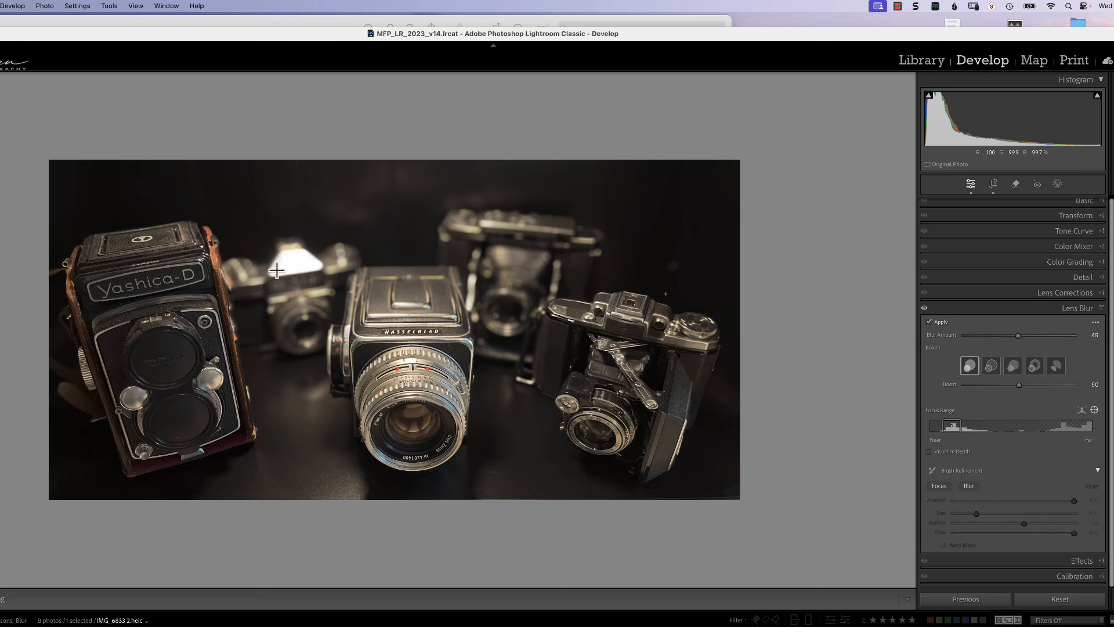
pyautogui.moveTo(281, 270); pyautogui.dragTo(321, 301)
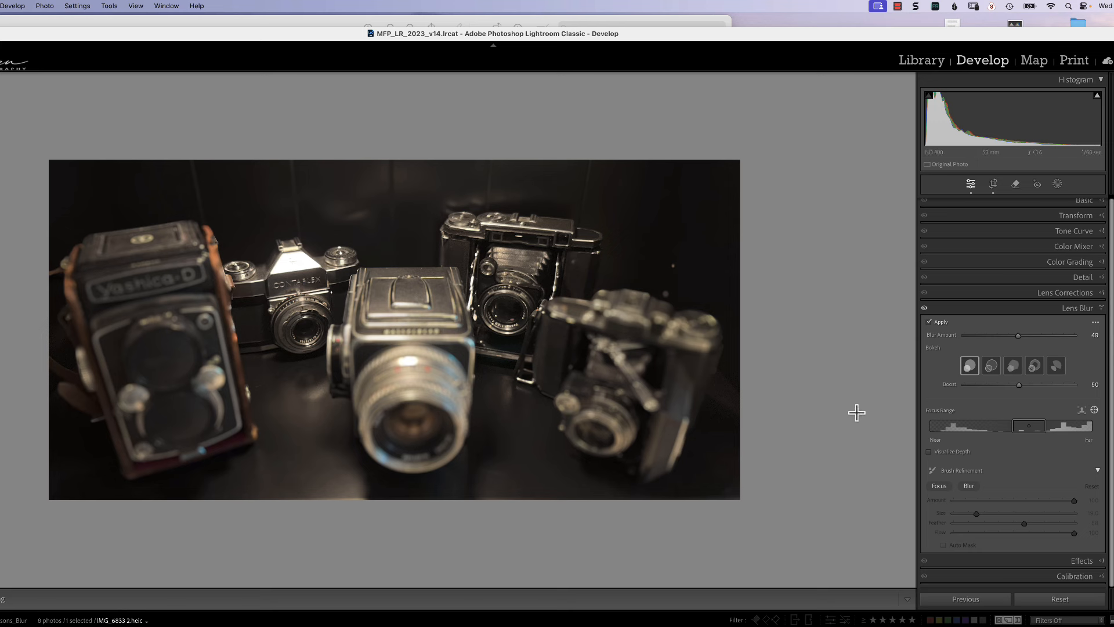
pyautogui.moveTo(1044, 437)
pyautogui.moveTo(87, 294); pyautogui.dragTo(713, 473)
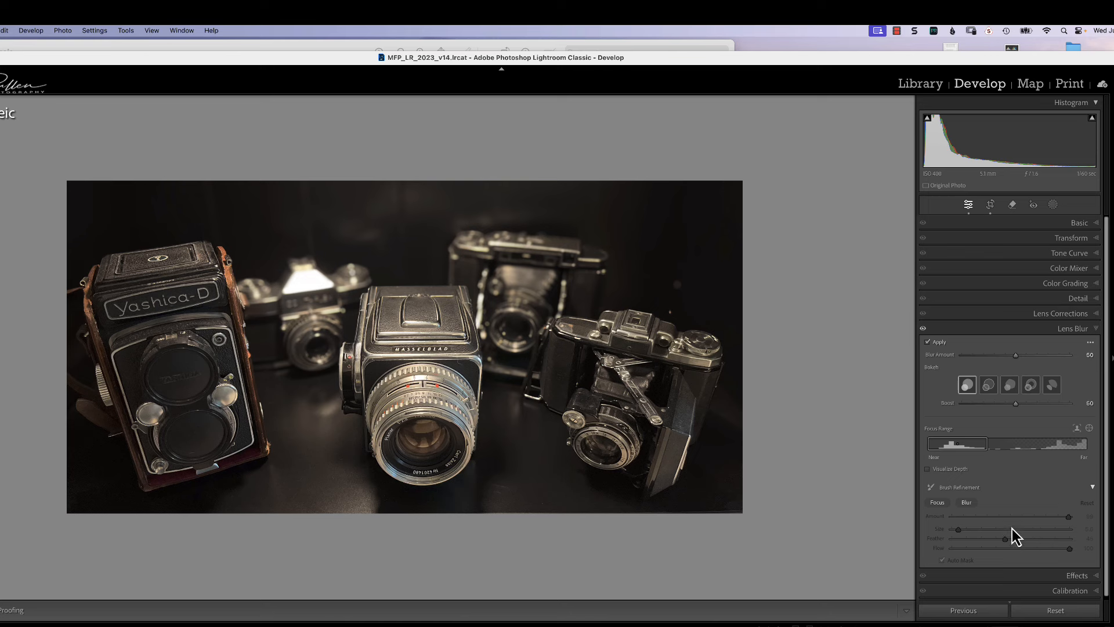
# Step: Choose the Blur refinement brush and set its amount to 91, size to 12.2, feather to 34 and flow to 100
pyautogui.click(971, 505)
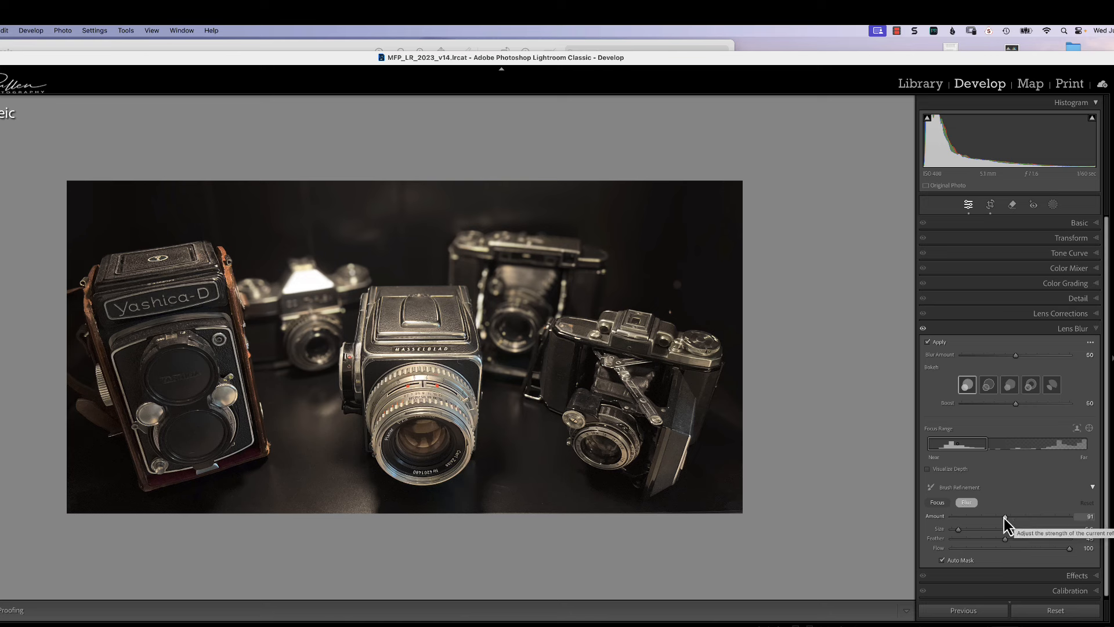
pyautogui.moveTo(960, 533); pyautogui.dragTo(978, 532)
pyautogui.click(967, 531)
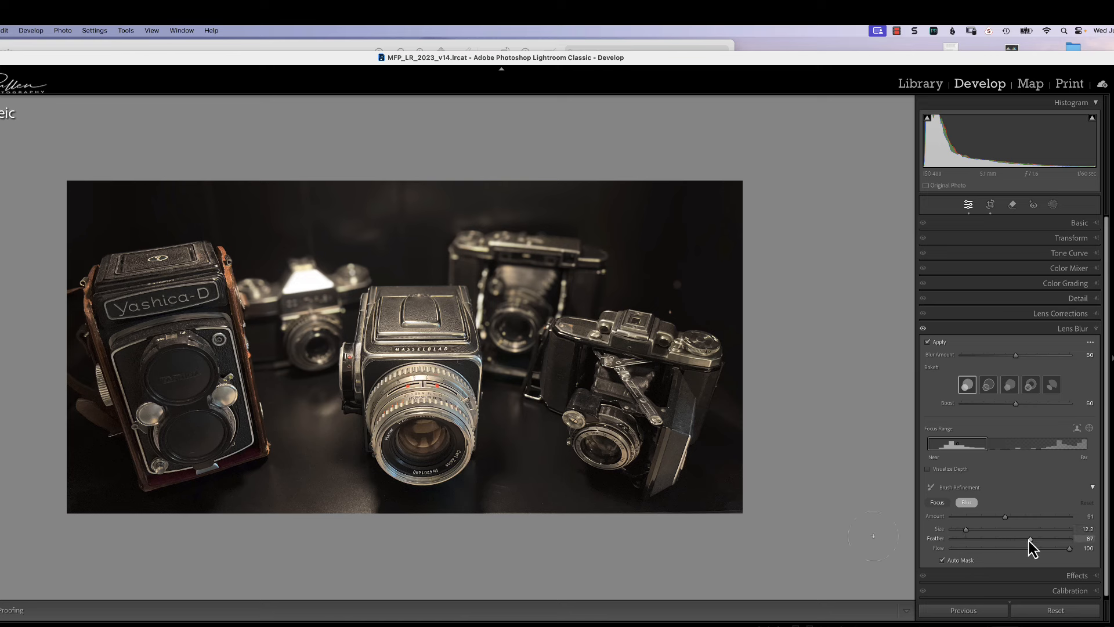
pyautogui.click(992, 544)
pyautogui.moveTo(1069, 549); pyautogui.dragTo(1050, 552)
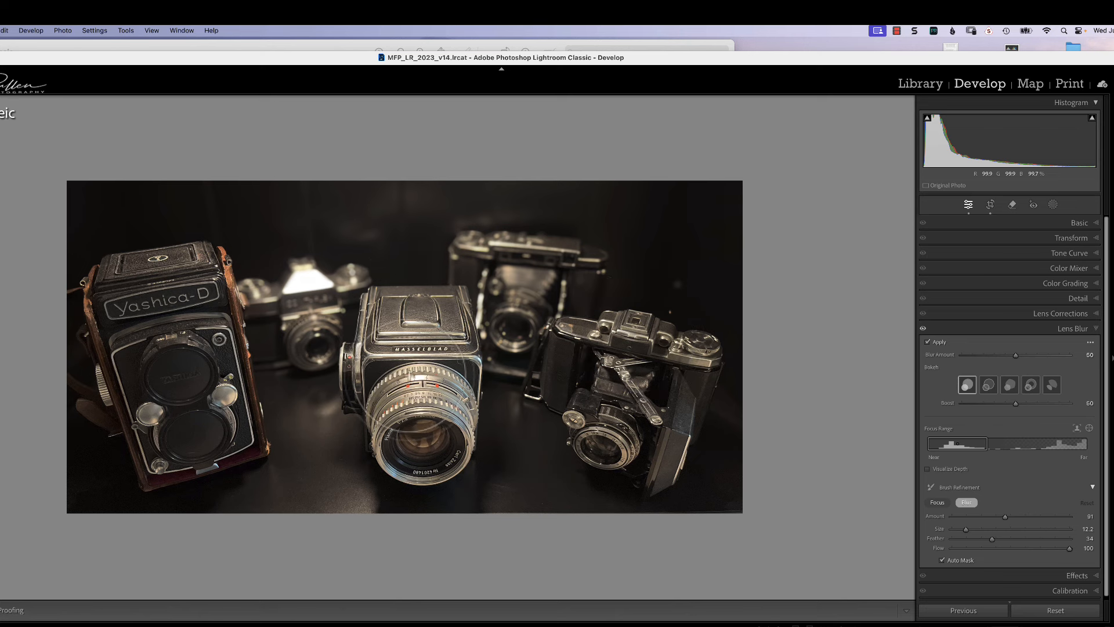
# Step: Narrow the focus range to a thin band around the Hasselblad's lens depth, and raise the blur brush amount to 200
pyautogui.moveTo(989, 445)
pyautogui.mouseDown()
pyautogui.moveTo(933, 448)
pyautogui.moveTo(952, 452)
pyautogui.mouseUp()
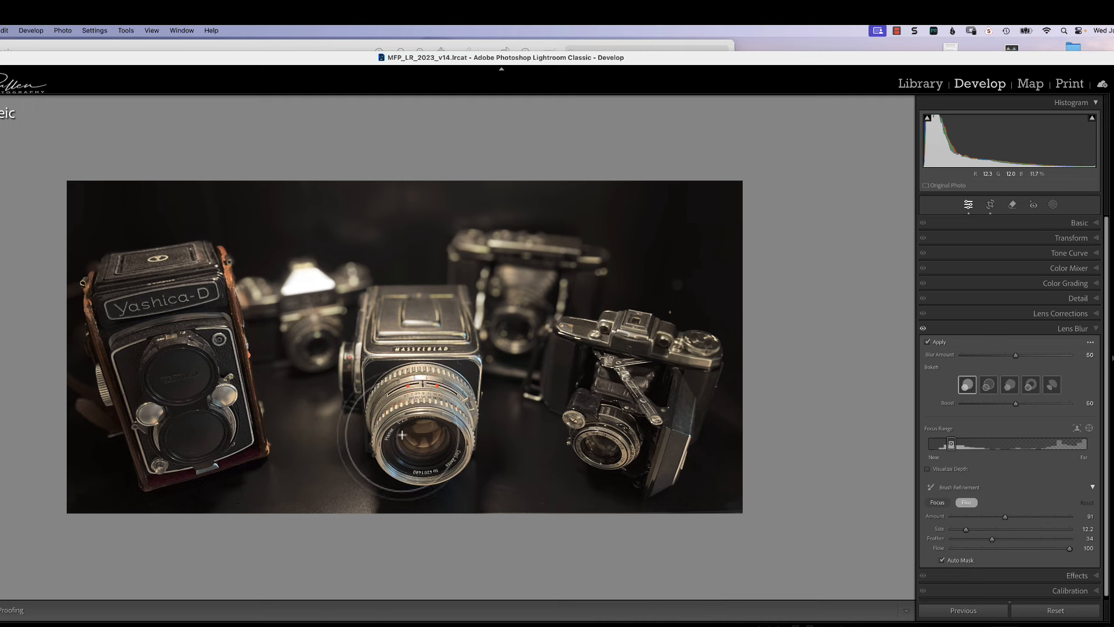
pyautogui.moveTo(1006, 516); pyautogui.dragTo(1025, 516)
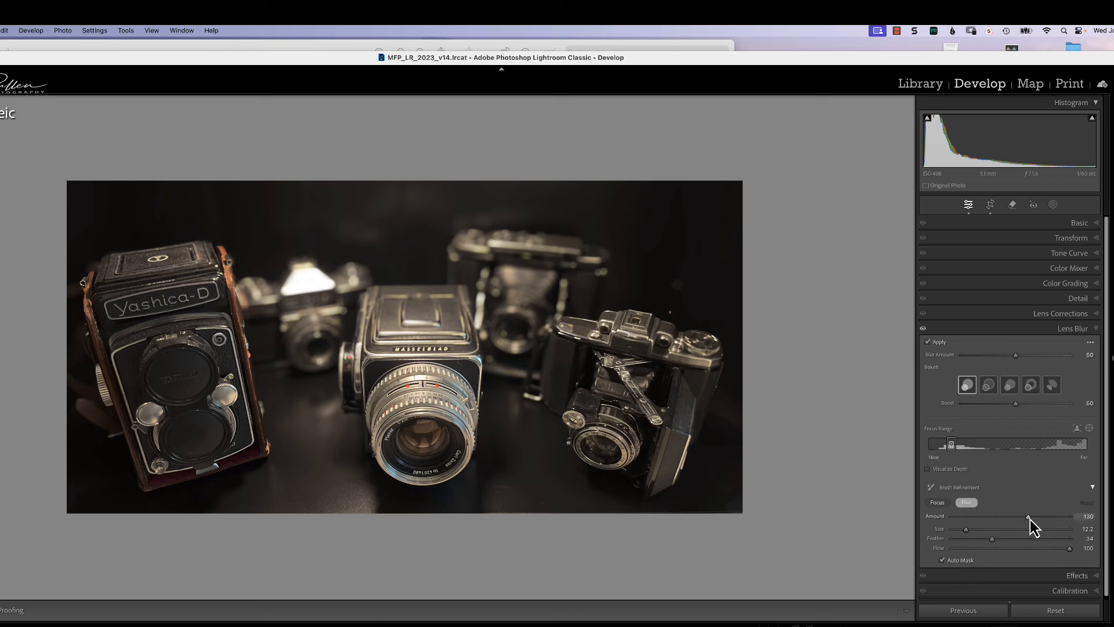
pyautogui.moveTo(1029, 518); pyautogui.dragTo(1102, 537)
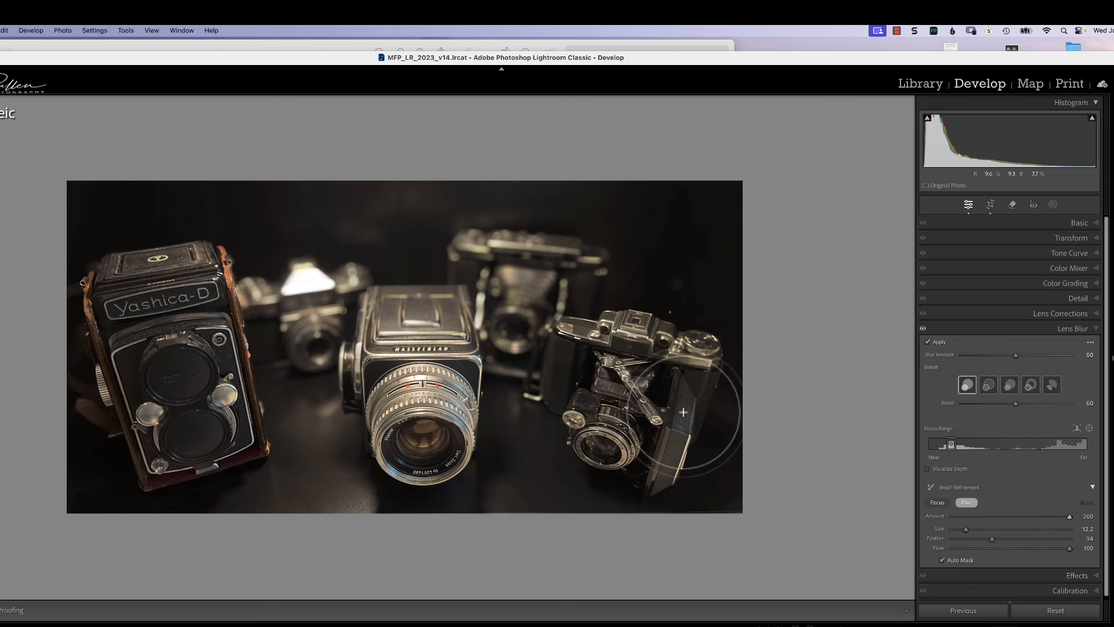
# Step: Without Auto Mask, paint blur over the right-hand folding camera at amount 90 and over the Yashica-D at about 46
pyautogui.moveTo(680, 439)
pyautogui.mouseDown()
pyautogui.moveTo(701, 349)
pyautogui.moveTo(686, 340)
pyautogui.moveTo(579, 330)
pyautogui.moveTo(542, 401)
pyautogui.mouseUp()
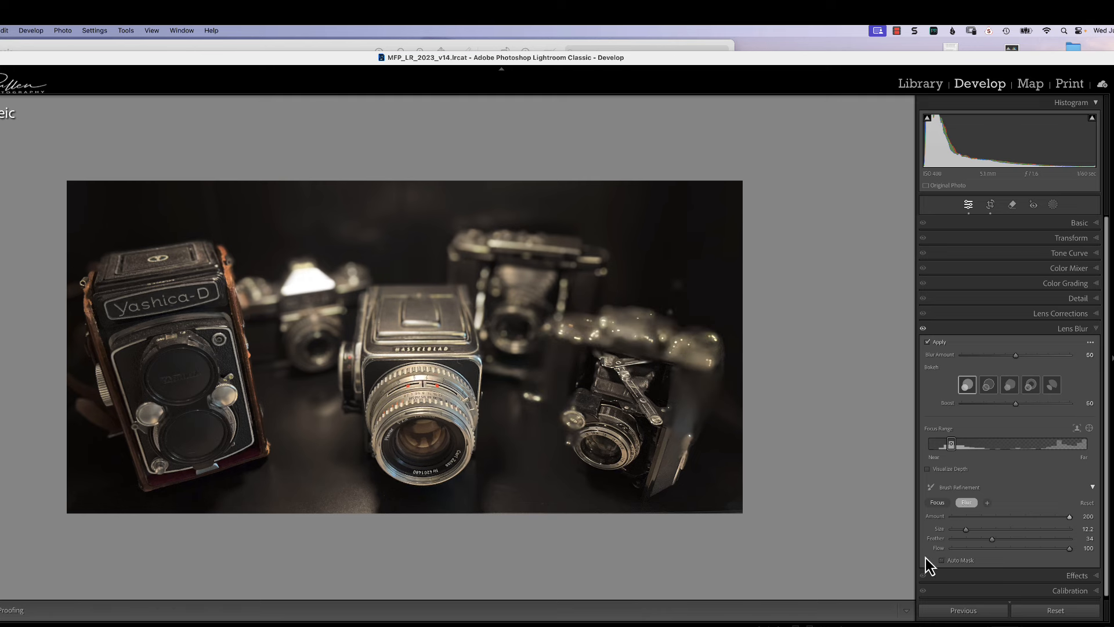
pyautogui.moveTo(689, 459)
pyautogui.mouseDown()
pyautogui.moveTo(689, 346)
pyautogui.moveTo(609, 338)
pyautogui.moveTo(621, 338)
pyautogui.moveTo(605, 328)
pyautogui.moveTo(571, 361)
pyautogui.moveTo(541, 433)
pyautogui.moveTo(549, 393)
pyautogui.moveTo(659, 455)
pyautogui.moveTo(586, 461)
pyautogui.moveTo(627, 447)
pyautogui.moveTo(593, 461)
pyautogui.moveTo(615, 390)
pyautogui.moveTo(630, 438)
pyautogui.moveTo(637, 380)
pyautogui.moveTo(593, 363)
pyautogui.moveTo(669, 353)
pyautogui.moveTo(692, 397)
pyautogui.moveTo(697, 339)
pyautogui.moveTo(677, 419)
pyautogui.moveTo(587, 315)
pyautogui.moveTo(547, 410)
pyautogui.mouseUp()
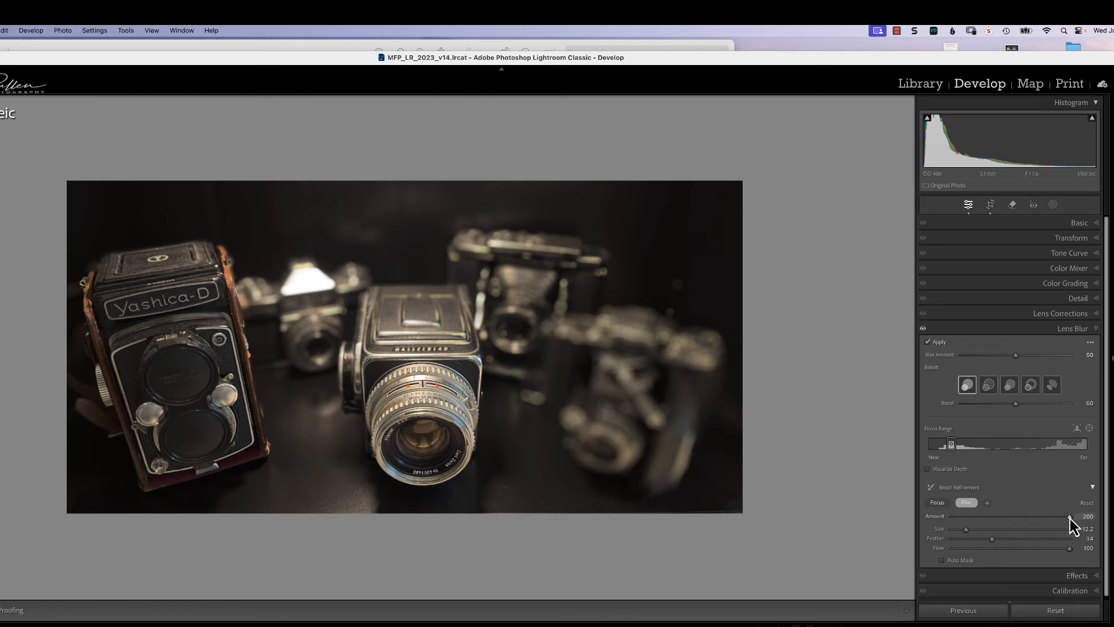
pyautogui.moveTo(1034, 523)
pyautogui.mouseDown()
pyautogui.moveTo(965, 531)
pyautogui.moveTo(1008, 533)
pyautogui.moveTo(997, 534)
pyautogui.mouseUp()
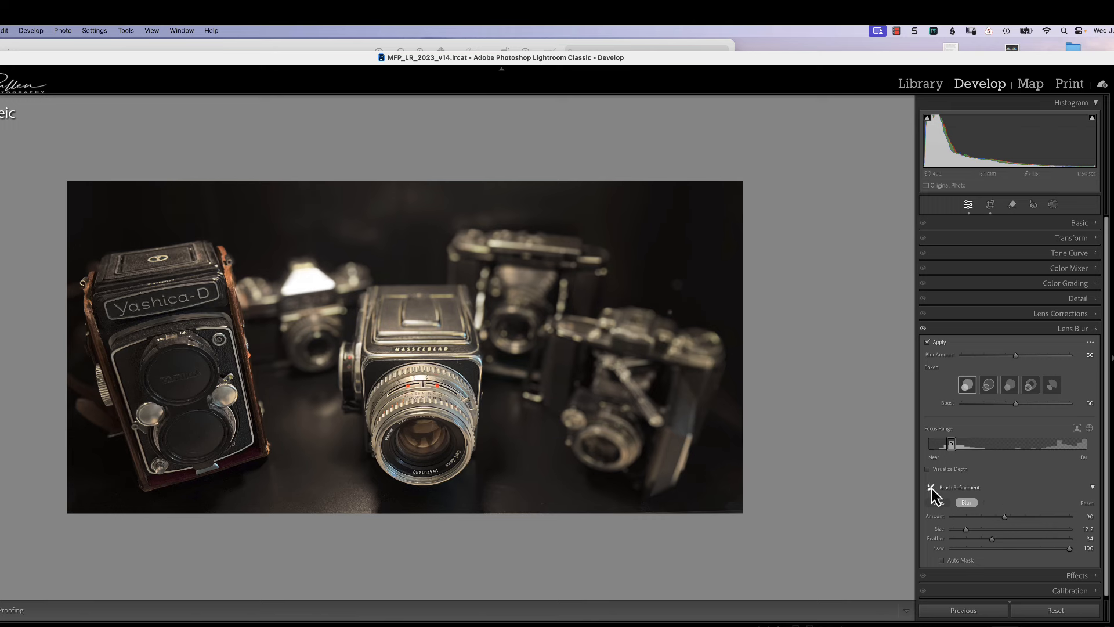
pyautogui.moveTo(287, 370)
pyautogui.mouseDown()
pyautogui.moveTo(183, 315)
pyautogui.moveTo(219, 260)
pyautogui.moveTo(148, 254)
pyautogui.moveTo(79, 285)
pyautogui.moveTo(59, 307)
pyautogui.moveTo(232, 300)
pyautogui.moveTo(141, 323)
pyautogui.moveTo(91, 353)
pyautogui.moveTo(255, 345)
pyautogui.moveTo(92, 400)
pyautogui.moveTo(207, 397)
pyautogui.moveTo(275, 415)
pyautogui.moveTo(159, 445)
pyautogui.moveTo(127, 476)
pyautogui.moveTo(264, 453)
pyautogui.moveTo(87, 386)
pyautogui.mouseUp()
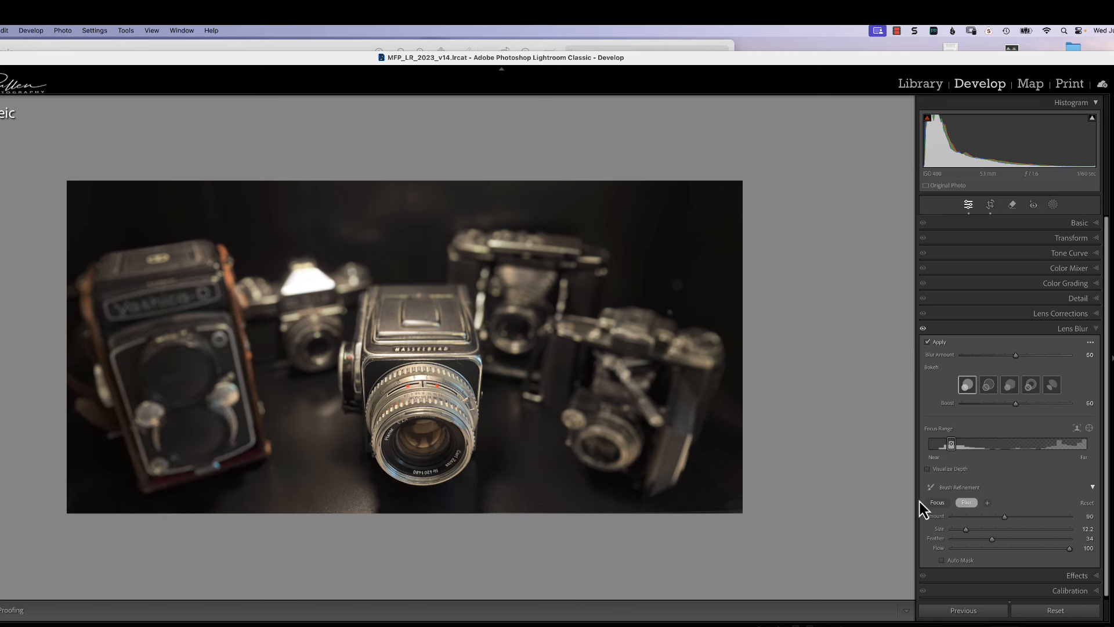
pyautogui.moveTo(1004, 517); pyautogui.dragTo(978, 520)
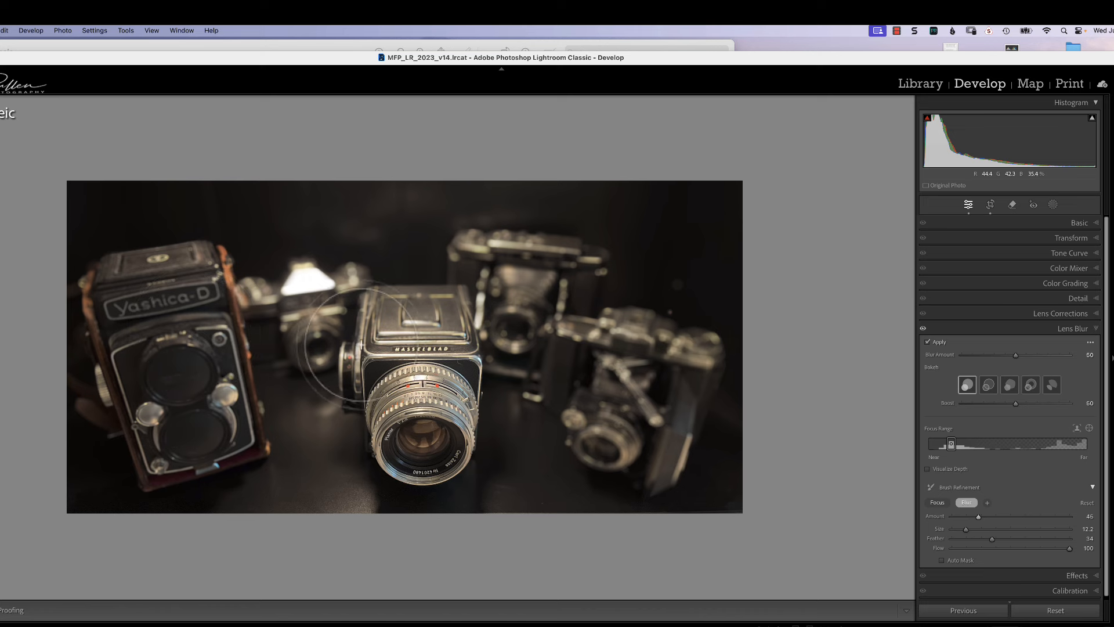
# Step: Visualize depth, paint focus over the Hasselblad's body with the Focus refinement brush at amount 99, and hide the depth map
pyautogui.click(937, 503)
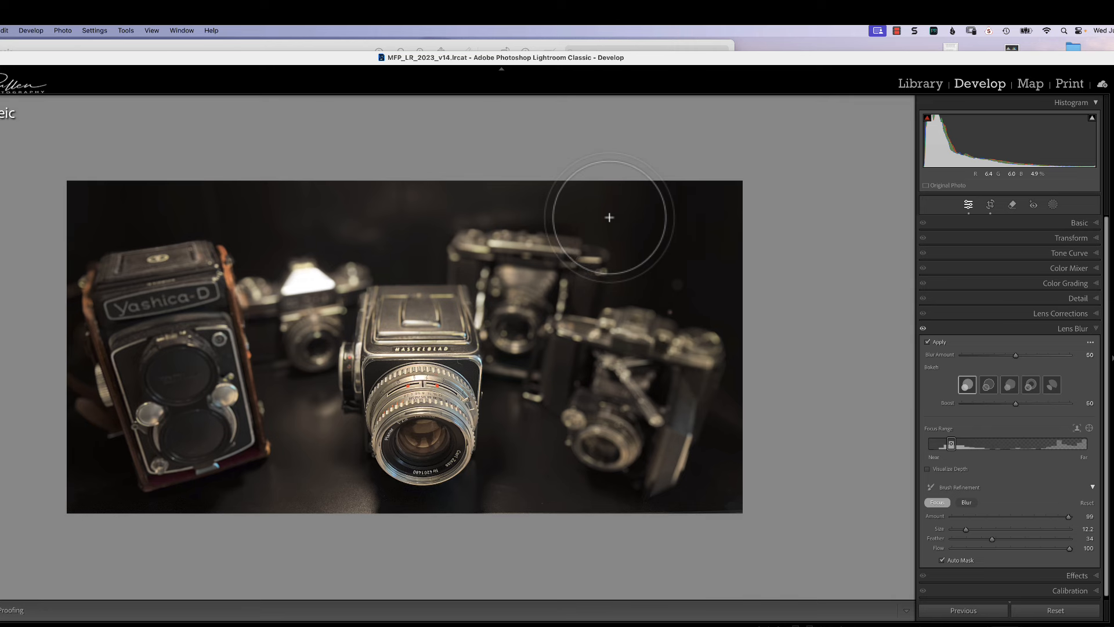
pyautogui.click(927, 469)
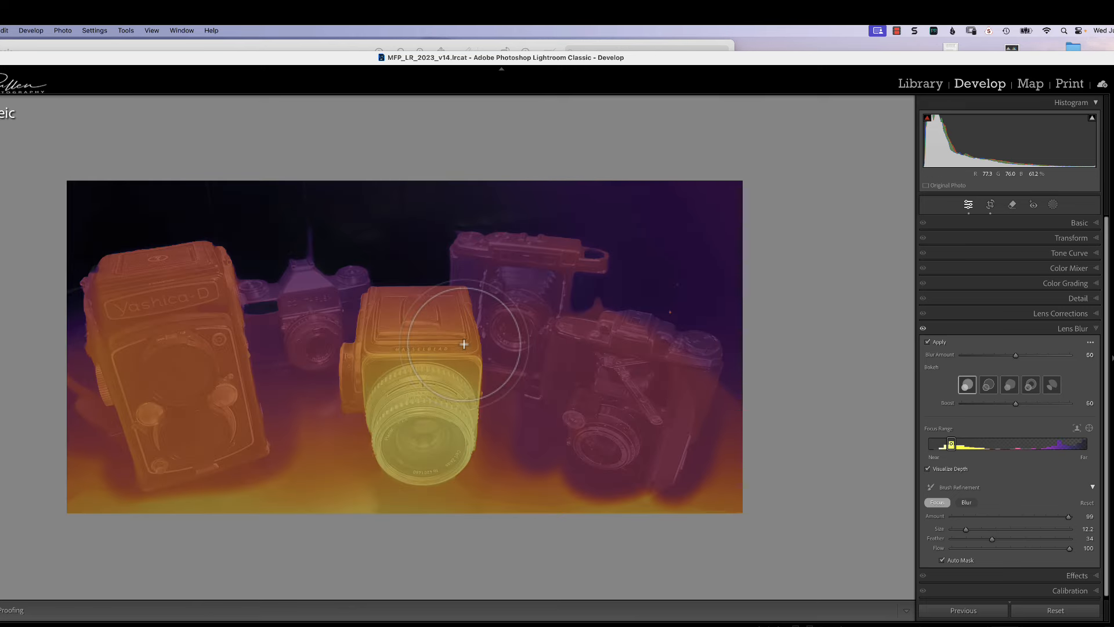
pyautogui.moveTo(464, 344)
pyautogui.mouseDown()
pyautogui.moveTo(461, 316)
pyautogui.moveTo(437, 298)
pyautogui.moveTo(375, 298)
pyautogui.moveTo(372, 342)
pyautogui.moveTo(490, 316)
pyautogui.moveTo(325, 358)
pyautogui.moveTo(365, 410)
pyautogui.moveTo(441, 337)
pyautogui.moveTo(377, 296)
pyautogui.moveTo(412, 308)
pyautogui.moveTo(390, 311)
pyautogui.moveTo(472, 324)
pyautogui.moveTo(454, 358)
pyautogui.moveTo(453, 427)
pyautogui.moveTo(438, 406)
pyautogui.moveTo(406, 406)
pyautogui.moveTo(392, 311)
pyautogui.moveTo(360, 331)
pyautogui.moveTo(383, 348)
pyautogui.mouseUp()
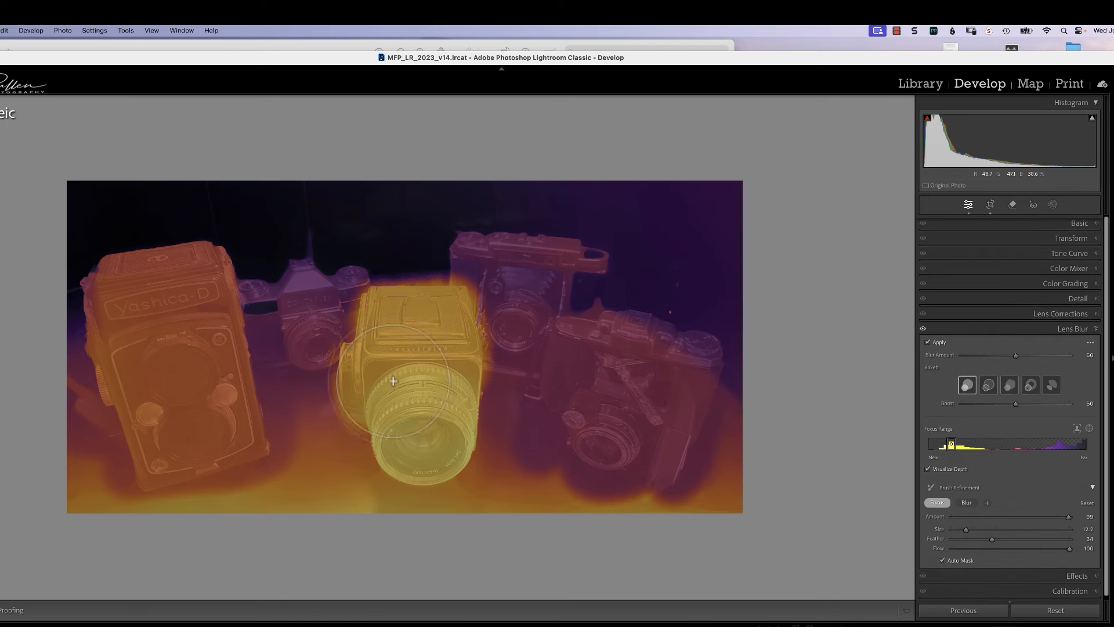
pyautogui.click(928, 470)
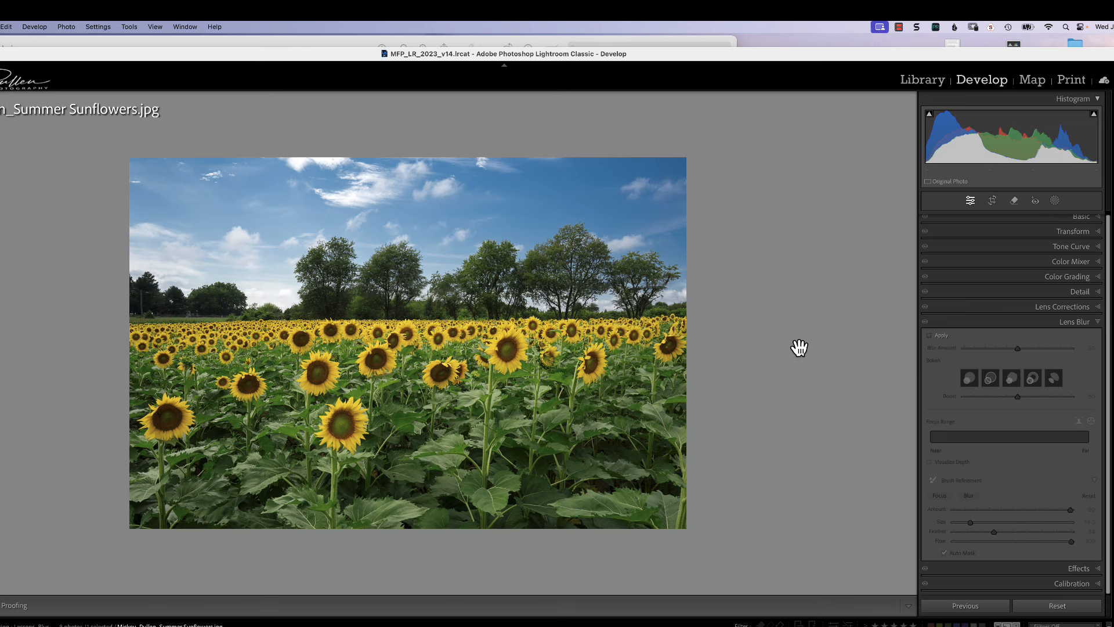
# Step: Apply Lens Blur to the sunflower photo and extend the far edge of its focus range to take in the trees
pyautogui.click(930, 336)
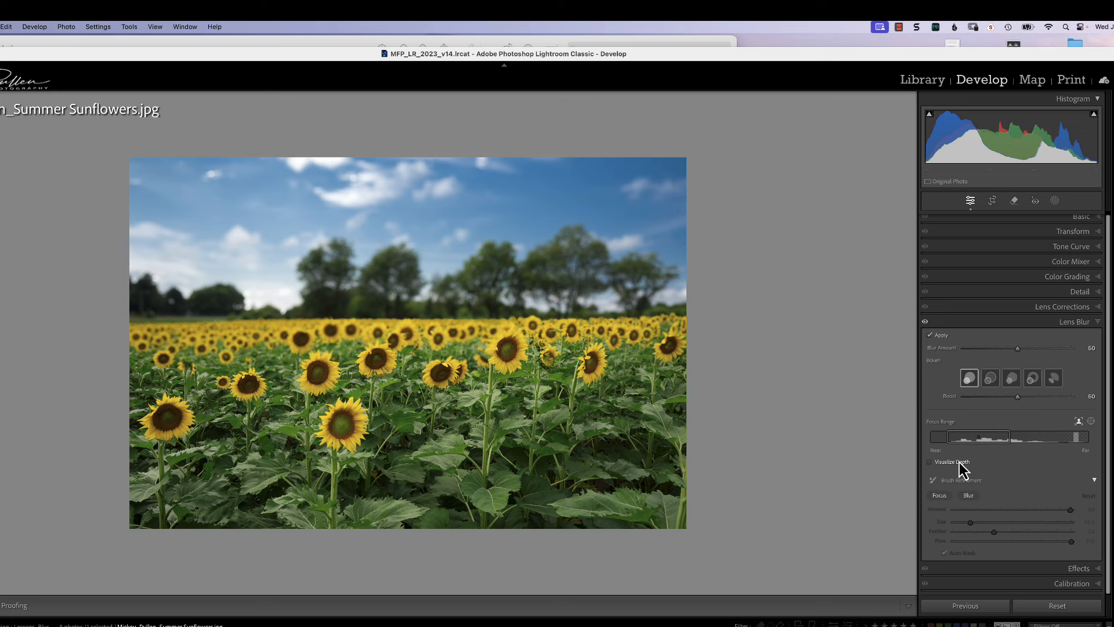
pyautogui.press('alt')
pyautogui.scroll(-1, 940, 482)
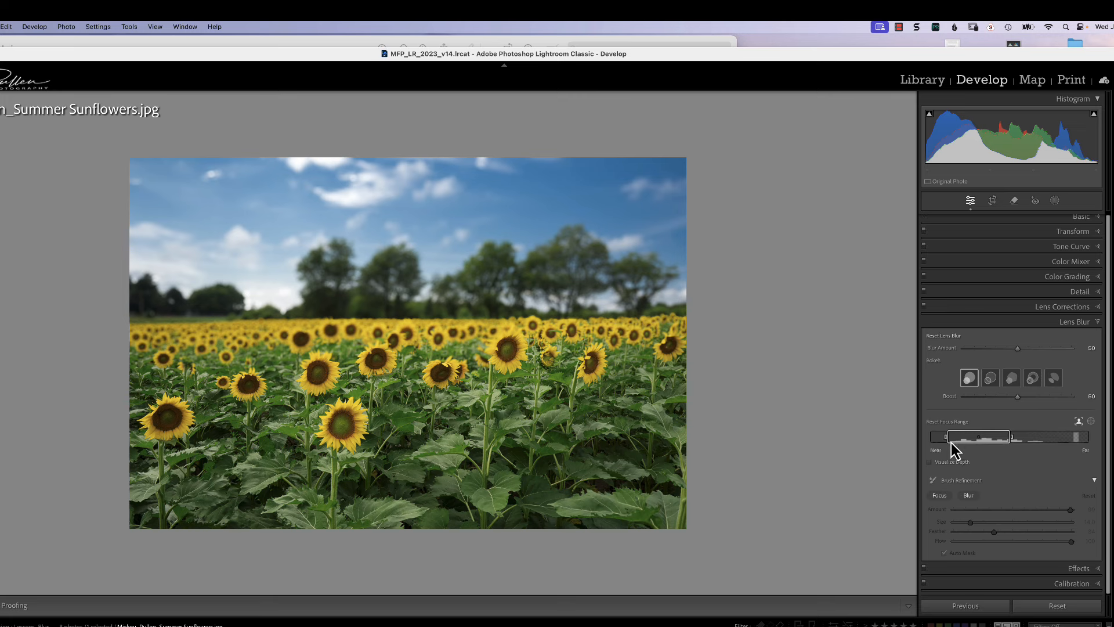
pyautogui.moveTo(946, 439)
pyautogui.mouseDown()
pyautogui.moveTo(968, 441)
pyautogui.moveTo(945, 448)
pyautogui.mouseUp()
pyautogui.moveTo(1012, 438); pyautogui.dragTo(1039, 439)
pyautogui.moveTo(1040, 438); pyautogui.dragTo(1055, 438)
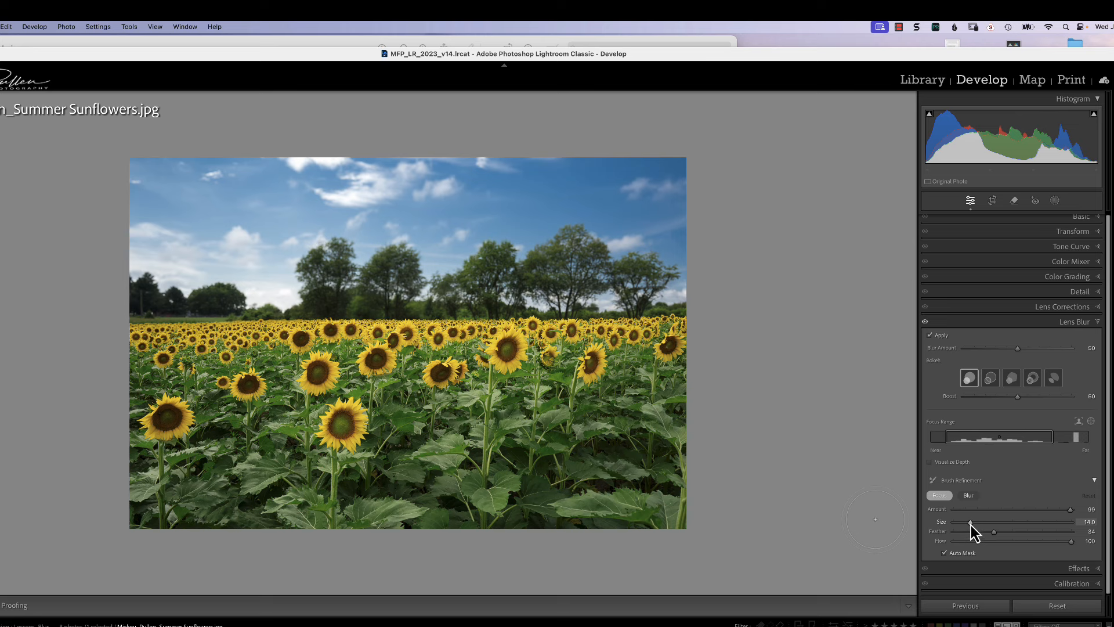
# Step: Reduce the focus brush size to 3.7 and turn off Auto Mask
pyautogui.moveTo(970, 522); pyautogui.dragTo(958, 527)
pyautogui.click(945, 553)
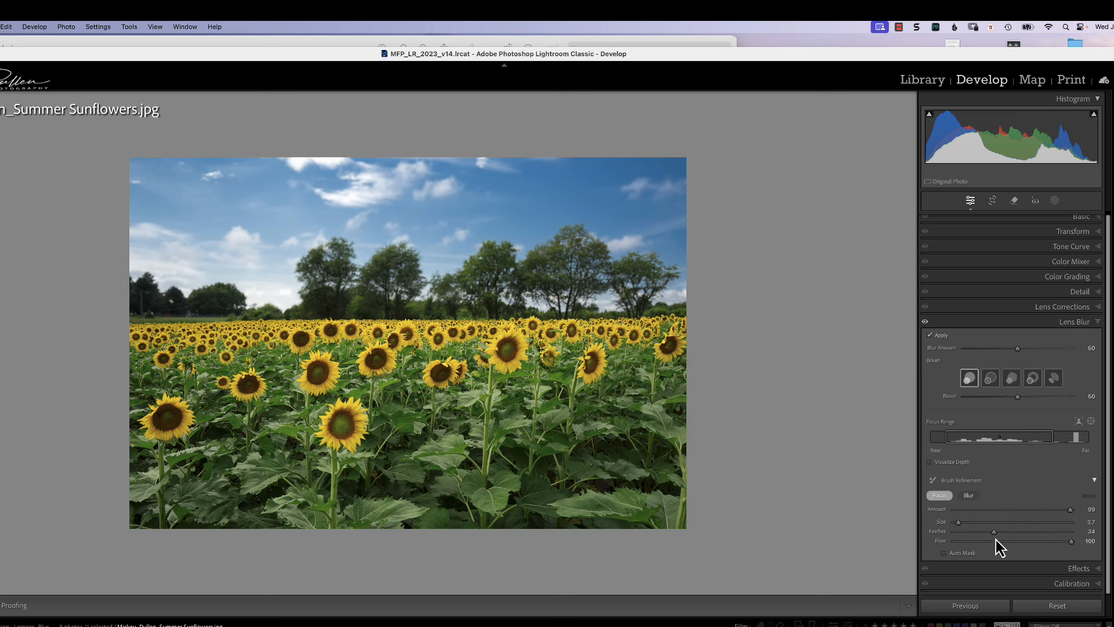
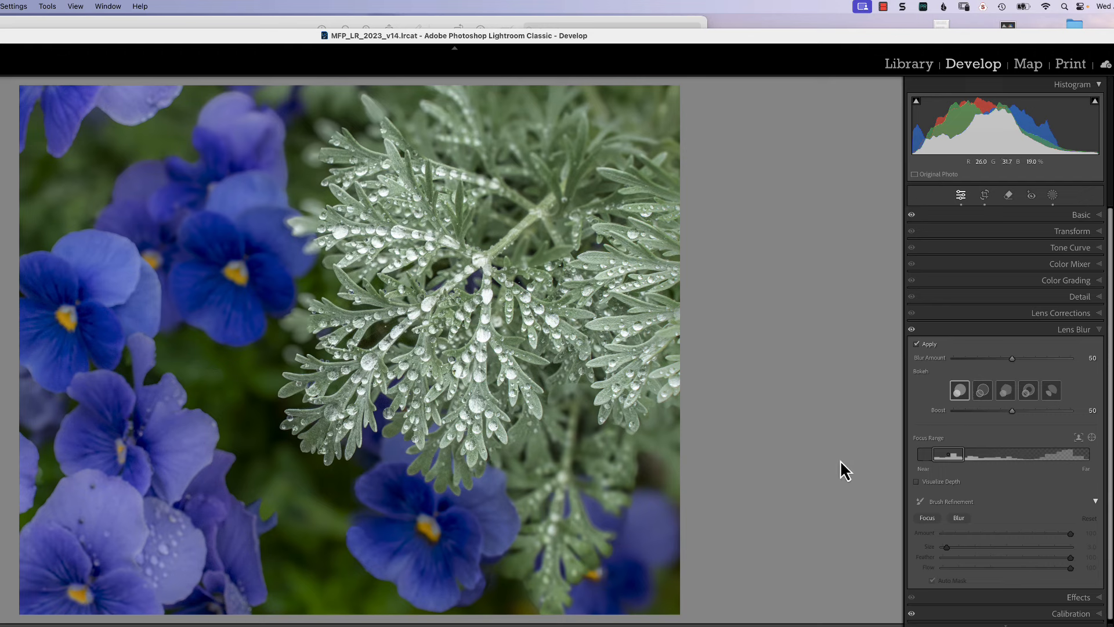
# Step: Paint focus along the outer leaf tips of the silvery foliage with a size 4.0 Focus refinement brush
pyautogui.click(927, 519)
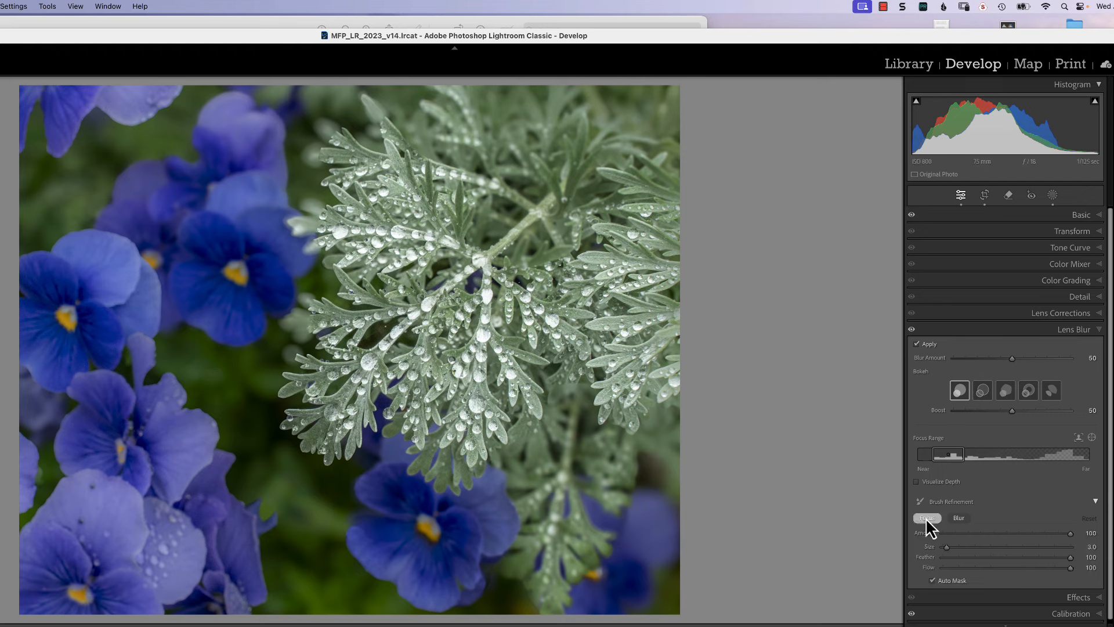
pyautogui.scroll(-1, 1010, 542)
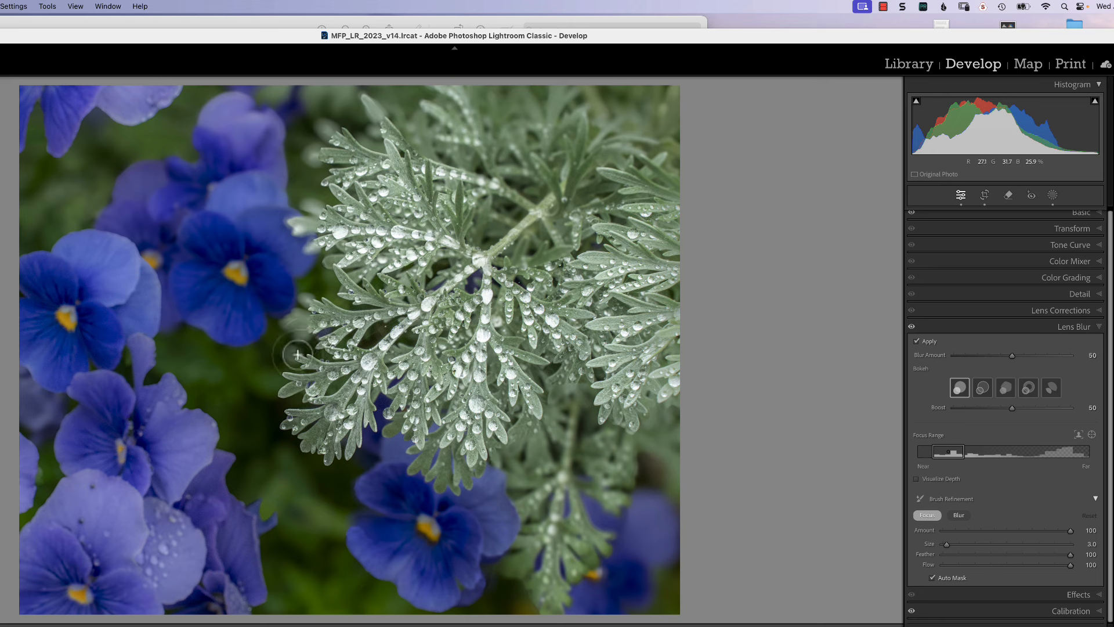
pyautogui.press(']')
pyautogui.moveTo(297, 354)
pyautogui.mouseDown()
pyautogui.moveTo(288, 352)
pyautogui.moveTo(297, 341)
pyautogui.moveTo(290, 307)
pyautogui.moveTo(302, 302)
pyautogui.mouseUp()
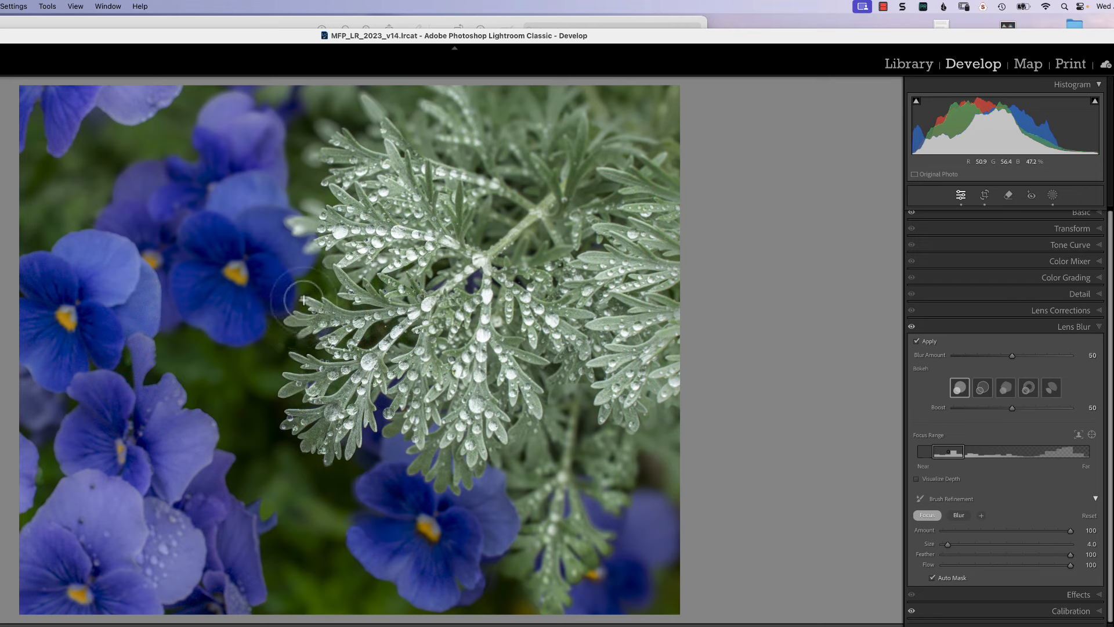
pyautogui.moveTo(312, 247)
pyautogui.mouseDown()
pyautogui.moveTo(301, 250)
pyautogui.moveTo(317, 244)
pyautogui.moveTo(311, 253)
pyautogui.moveTo(304, 222)
pyautogui.moveTo(284, 232)
pyautogui.moveTo(315, 206)
pyautogui.moveTo(308, 200)
pyautogui.moveTo(317, 209)
pyautogui.moveTo(305, 142)
pyautogui.moveTo(322, 125)
pyautogui.moveTo(348, 151)
pyautogui.moveTo(378, 129)
pyautogui.moveTo(371, 104)
pyautogui.moveTo(368, 119)
pyautogui.mouseUp()
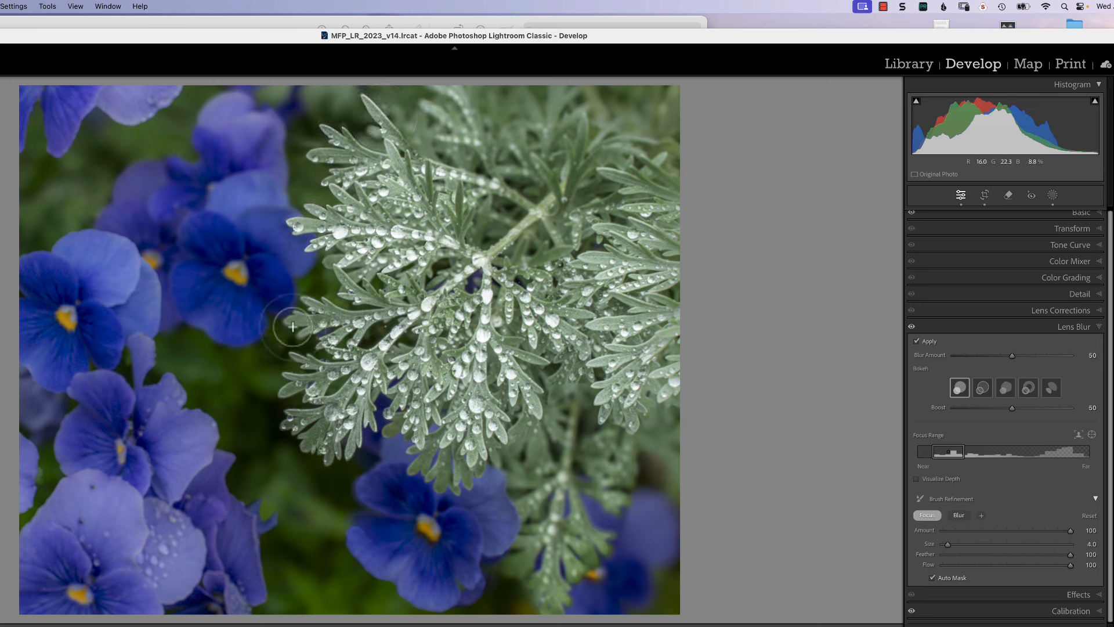
pyautogui.moveTo(293, 326)
pyautogui.mouseDown()
pyautogui.moveTo(286, 320)
pyautogui.moveTo(297, 326)
pyautogui.mouseUp()
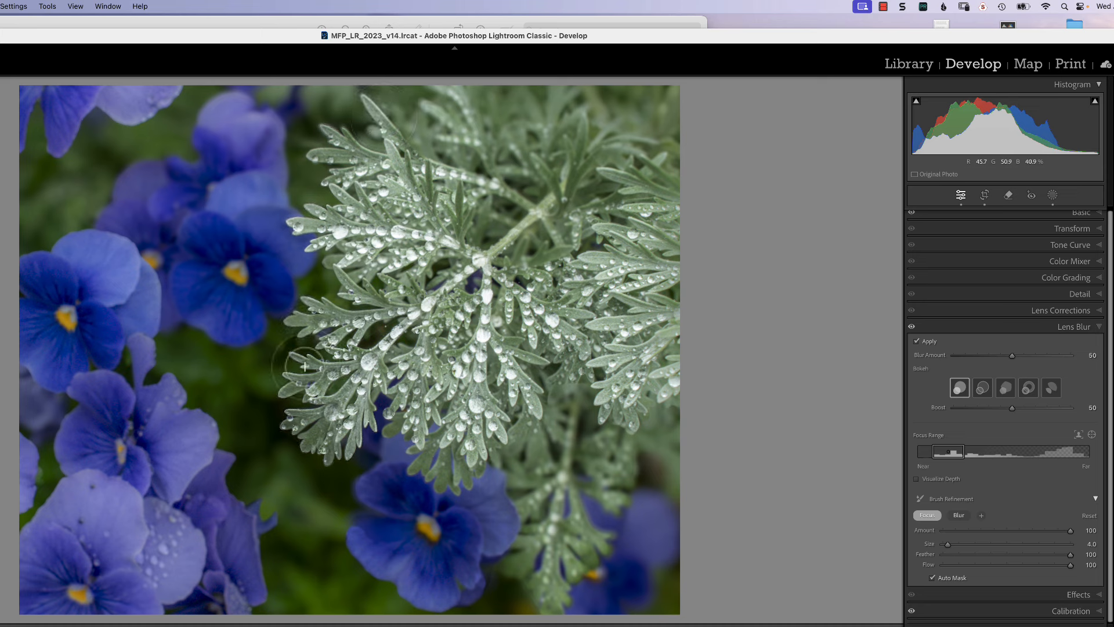
pyautogui.moveTo(305, 366)
pyautogui.mouseDown()
pyautogui.moveTo(310, 441)
pyautogui.moveTo(383, 434)
pyautogui.moveTo(332, 434)
pyautogui.mouseUp()
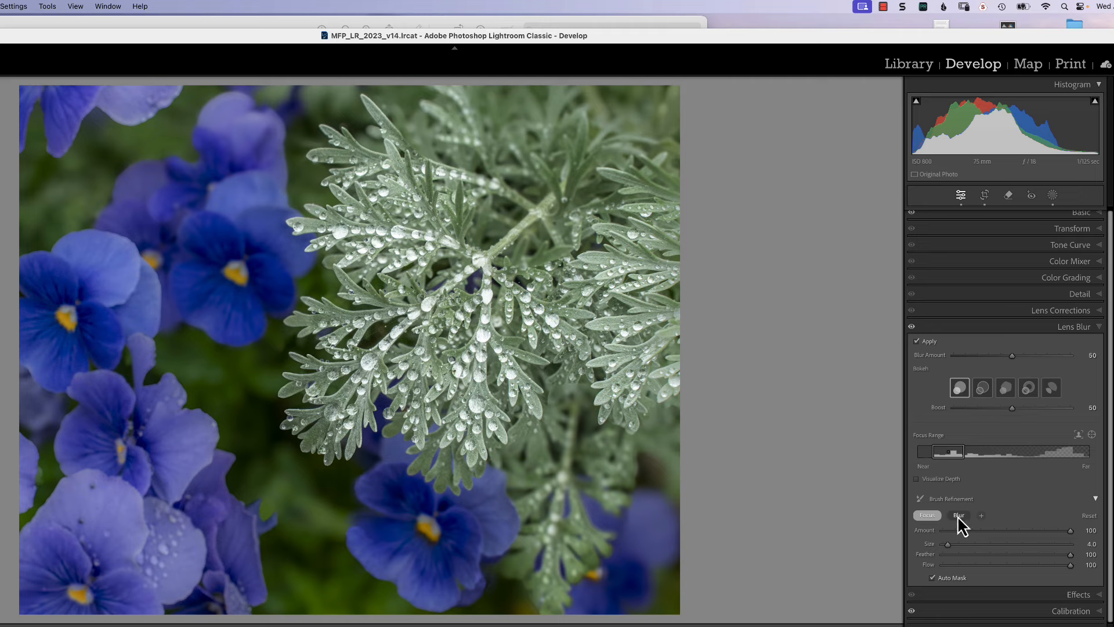
# Step: Paint blur over the left pansy's upper petals, lower the brush amount to 55, and blur the pansy below the foliage
pyautogui.click(926, 515)
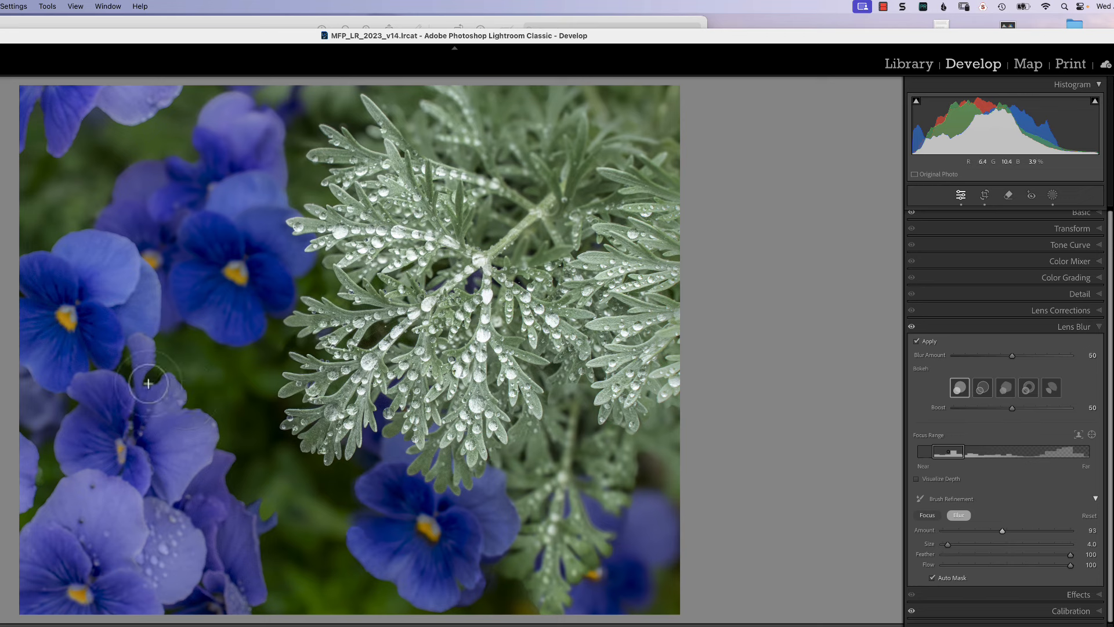
pyautogui.moveTo(153, 343)
pyautogui.mouseDown()
pyautogui.moveTo(146, 379)
pyautogui.moveTo(188, 390)
pyautogui.moveTo(219, 428)
pyautogui.moveTo(244, 507)
pyautogui.moveTo(254, 499)
pyautogui.moveTo(274, 515)
pyautogui.moveTo(262, 527)
pyautogui.moveTo(267, 590)
pyautogui.moveTo(259, 564)
pyautogui.moveTo(288, 557)
pyautogui.moveTo(255, 554)
pyautogui.moveTo(279, 471)
pyautogui.moveTo(207, 373)
pyautogui.moveTo(181, 362)
pyautogui.mouseUp()
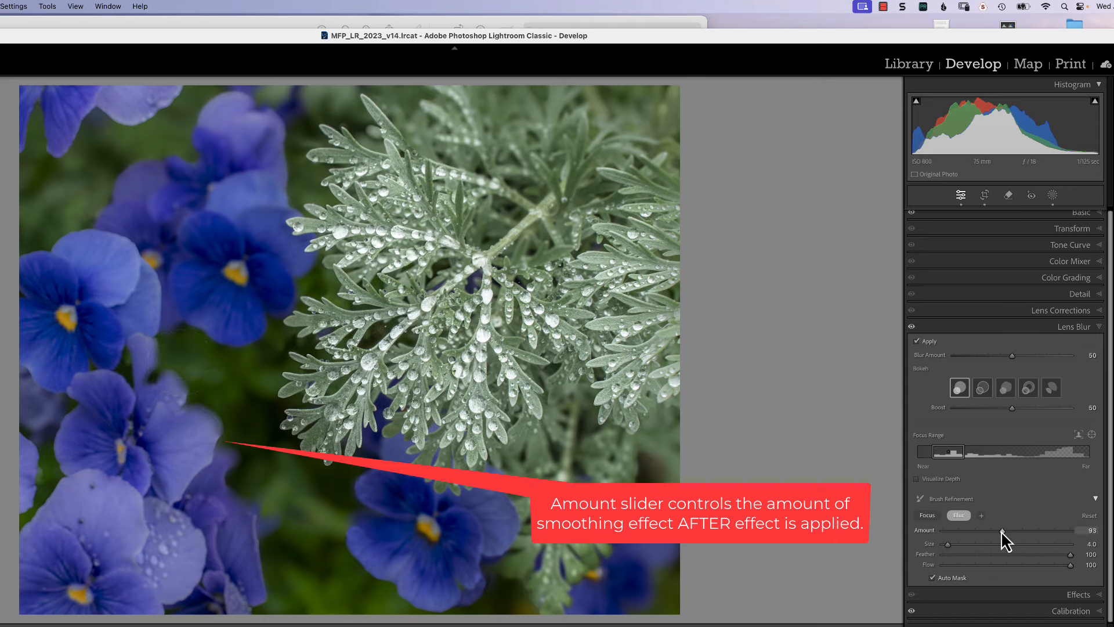
pyautogui.moveTo(997, 531); pyautogui.dragTo(978, 538)
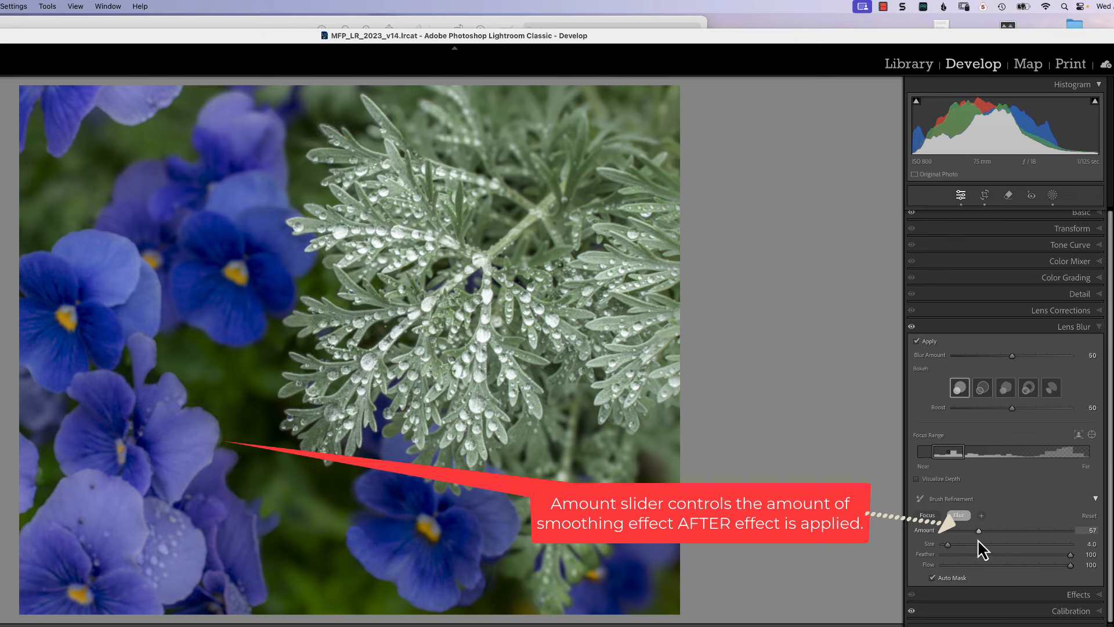
pyautogui.moveTo(975, 541); pyautogui.dragTo(978, 542)
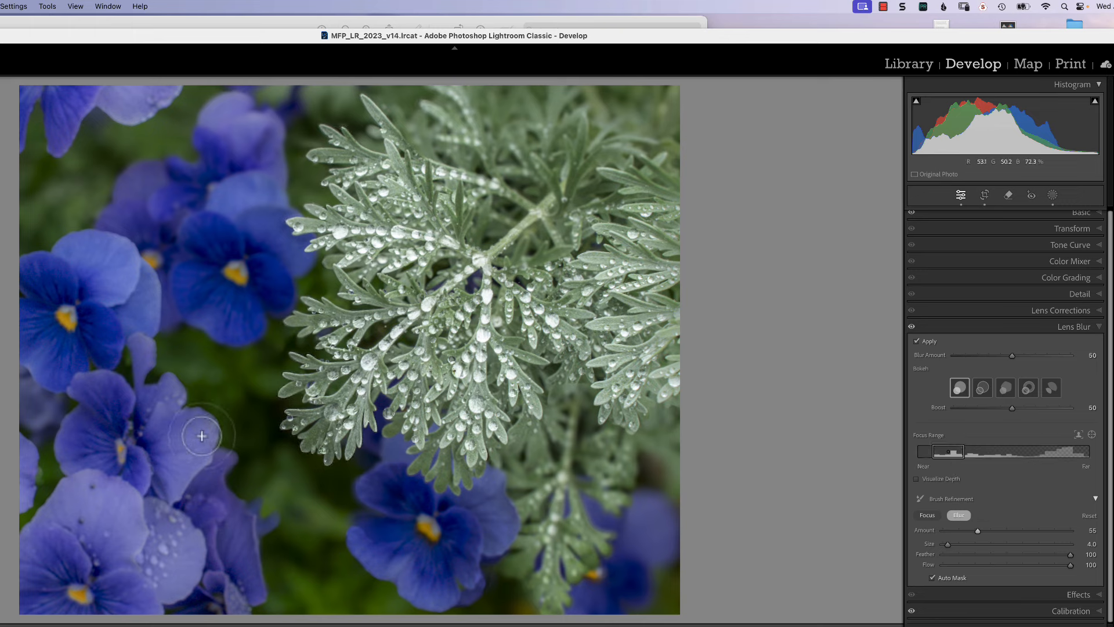
pyautogui.moveTo(368, 472)
pyautogui.mouseDown()
pyautogui.moveTo(351, 501)
pyautogui.moveTo(373, 514)
pyautogui.moveTo(353, 527)
pyautogui.moveTo(356, 557)
pyautogui.moveTo(410, 597)
pyautogui.moveTo(492, 607)
pyautogui.mouseUp()
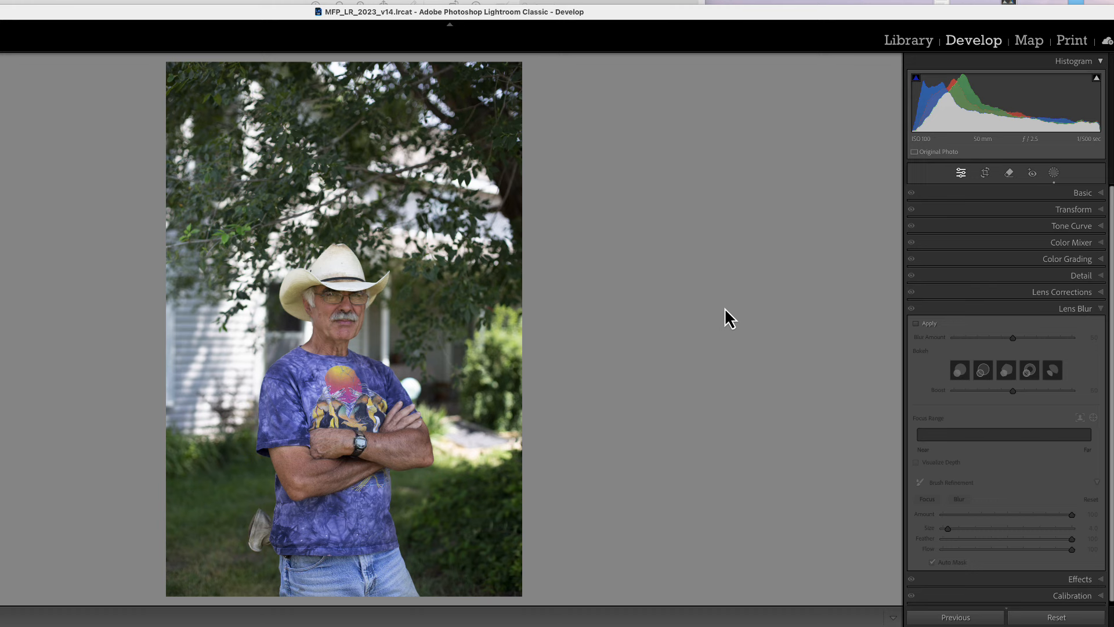
# Step: Apply Lens Blur to the cowboy-hat portrait, try shifting the focus range to the background, and reset the range to its original setting
pyautogui.click(916, 324)
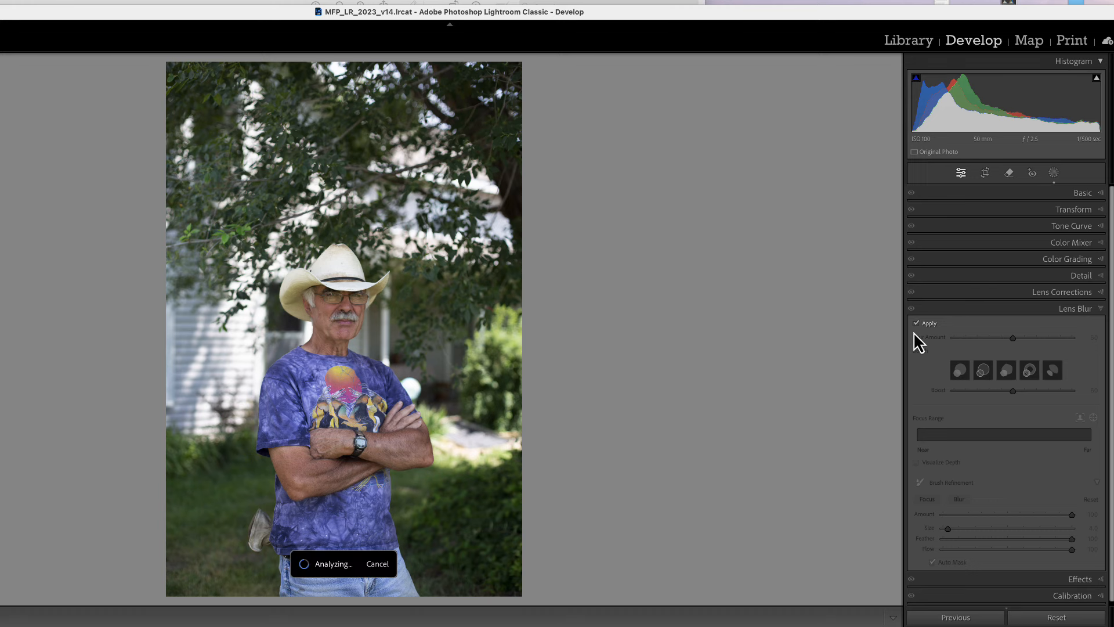
pyautogui.doubleClick(987, 435)
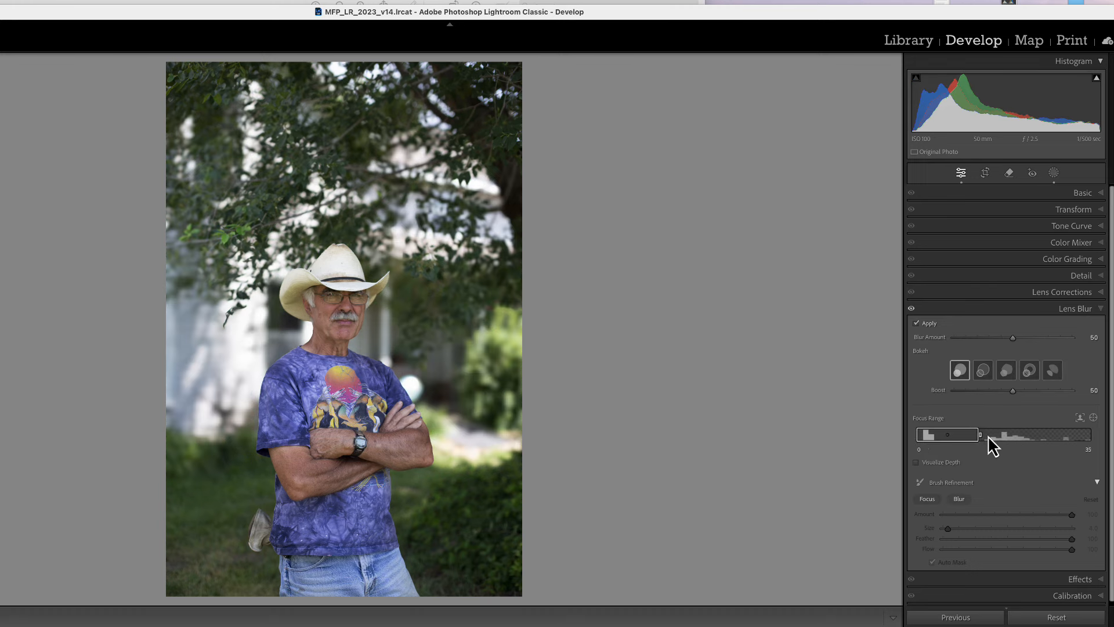
pyautogui.moveTo(917, 438); pyautogui.dragTo(990, 442)
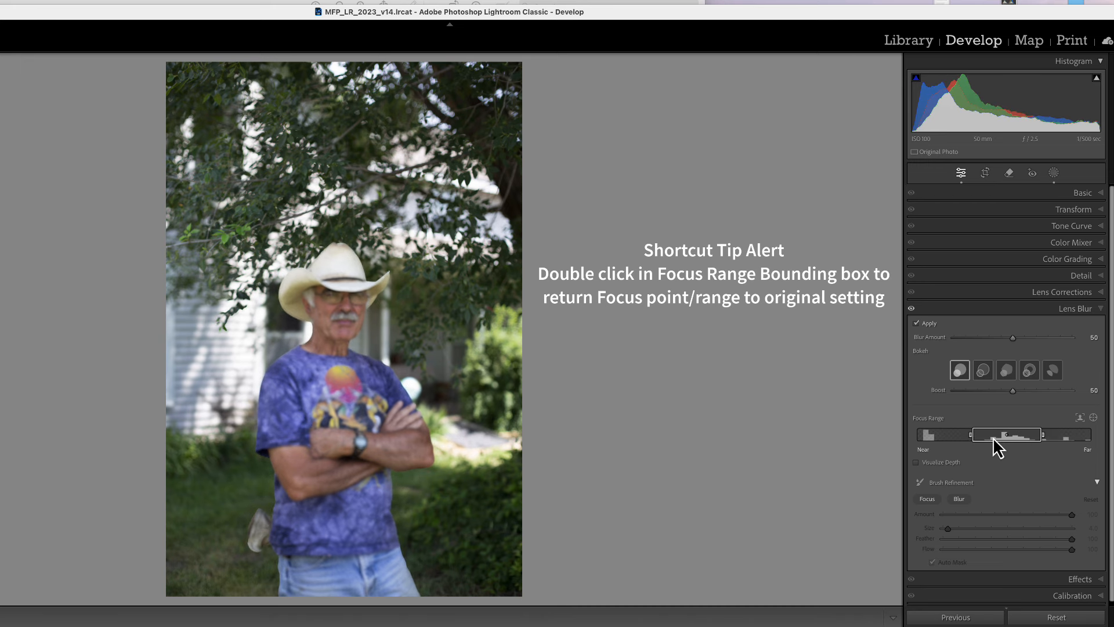
pyautogui.doubleClick(986, 443)
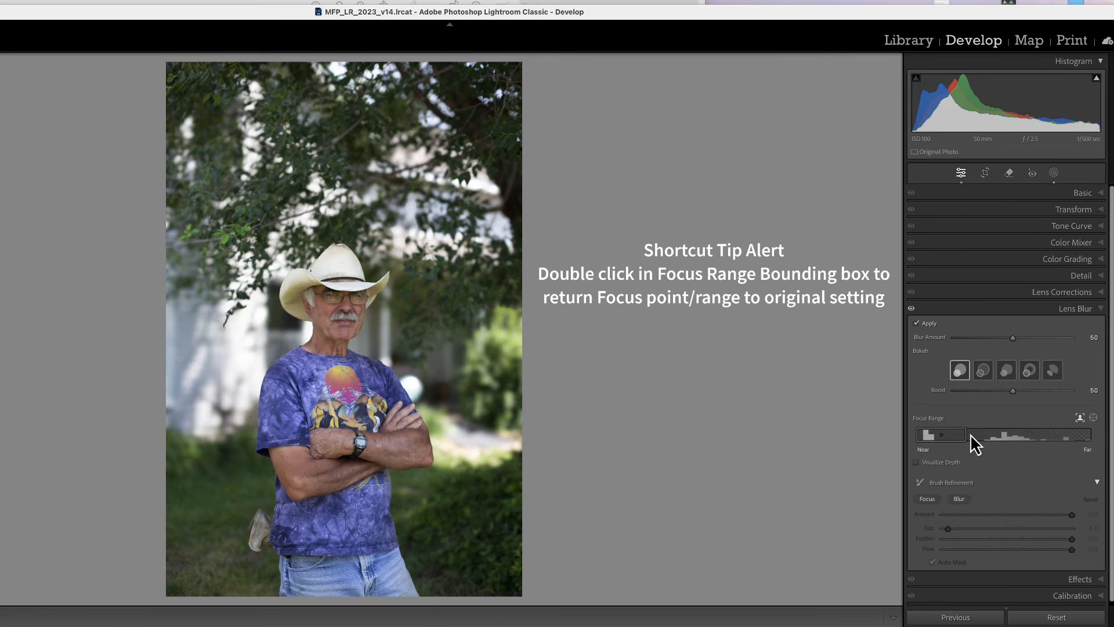
# Step: Try moving the portrait's whole focus range toward the far end, and restore the original focus point and range
pyautogui.moveTo(948, 447); pyautogui.dragTo(1086, 440)
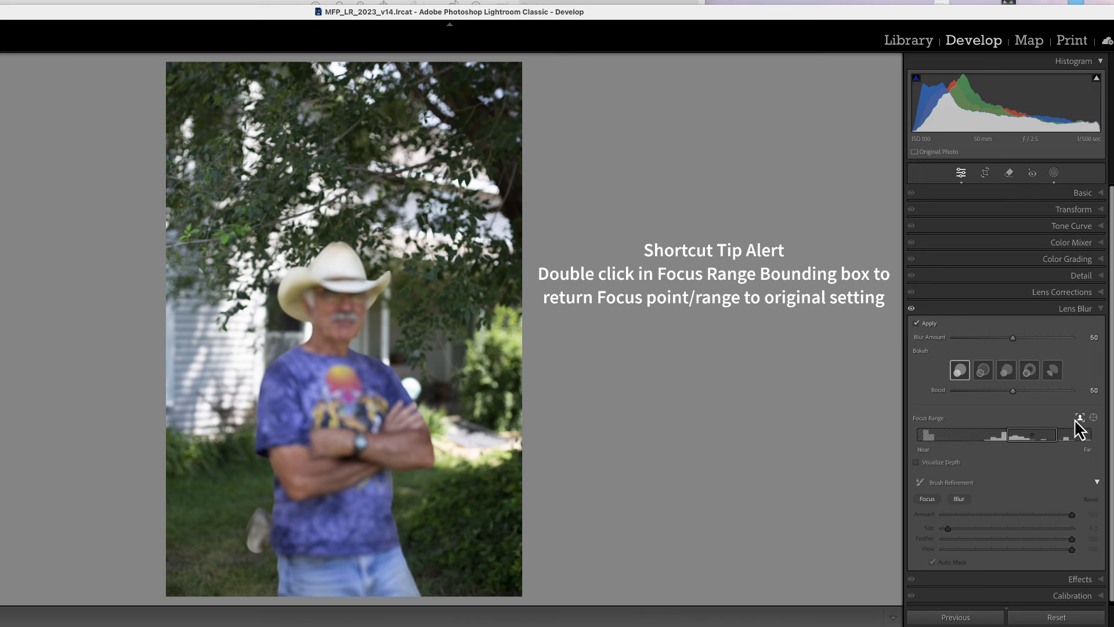
pyautogui.doubleClick(1072, 439)
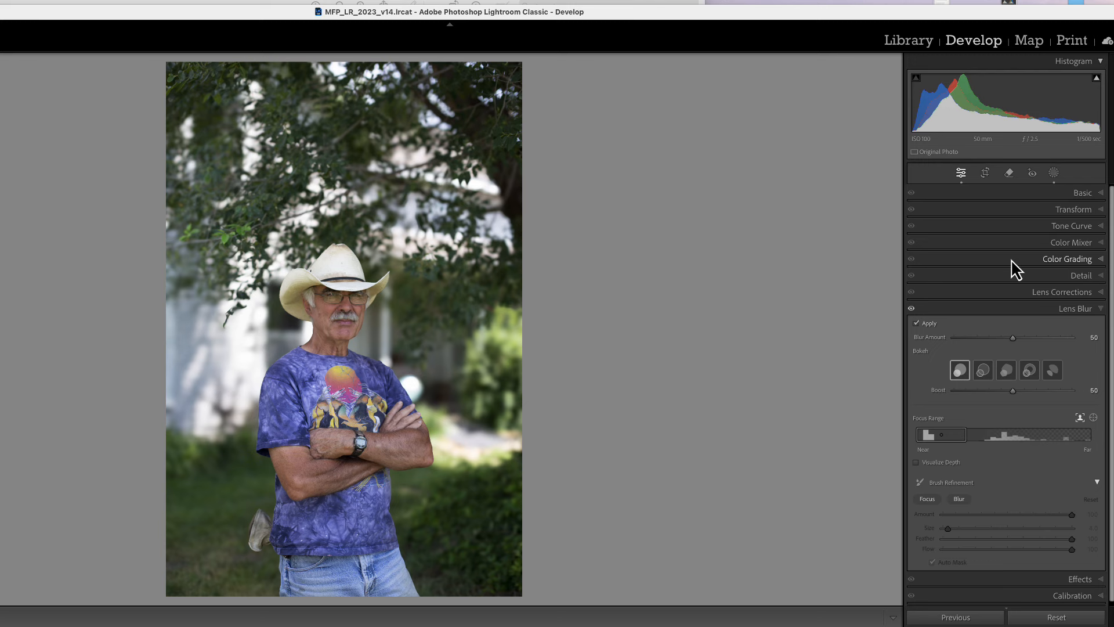
# Step: Check the Remove tool's options and its note on Lens Blur, and return to the Lens Blur settings
pyautogui.click(1010, 172)
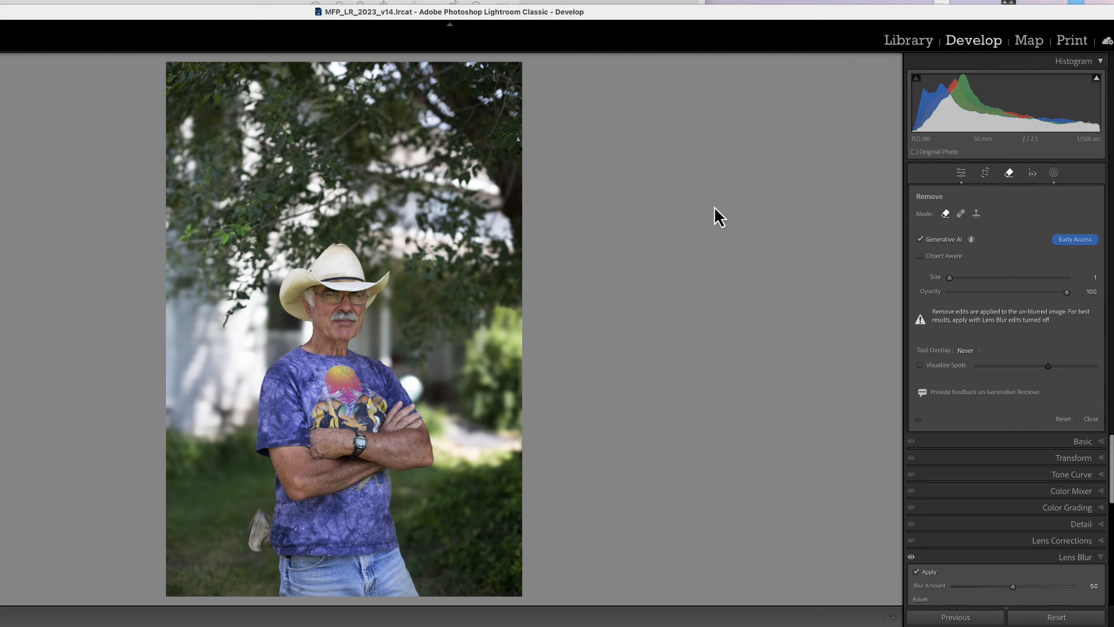
pyautogui.click(962, 173)
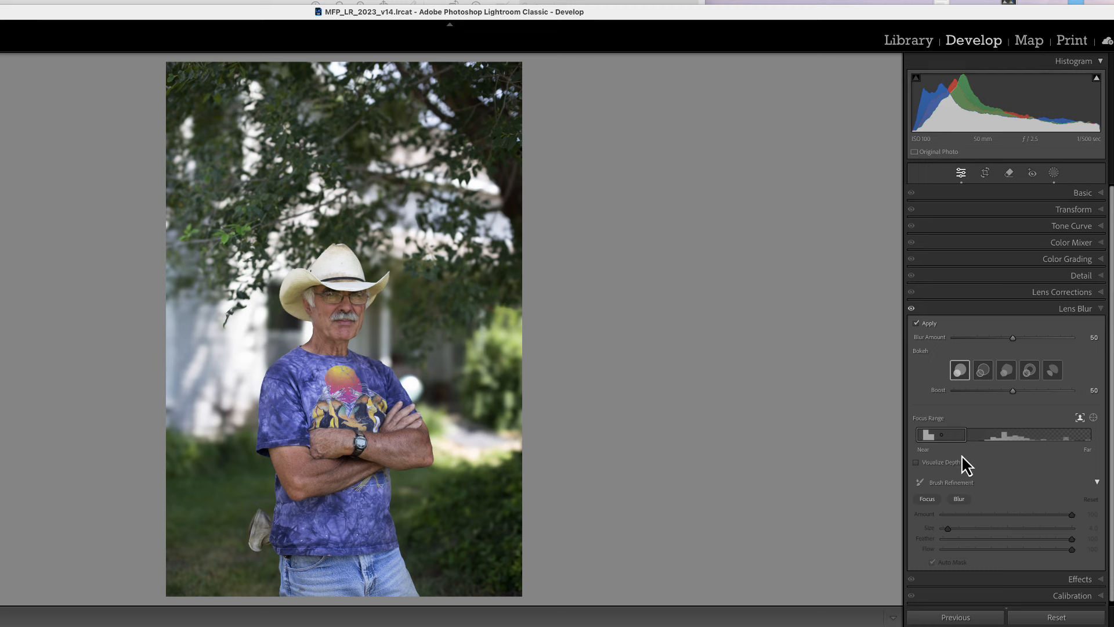
# Step: Extend the far edge of the portrait's focus range to about the middle of the depth range, and reveal the Lens Blur reset options
pyautogui.moveTo(966, 436); pyautogui.dragTo(1010, 441)
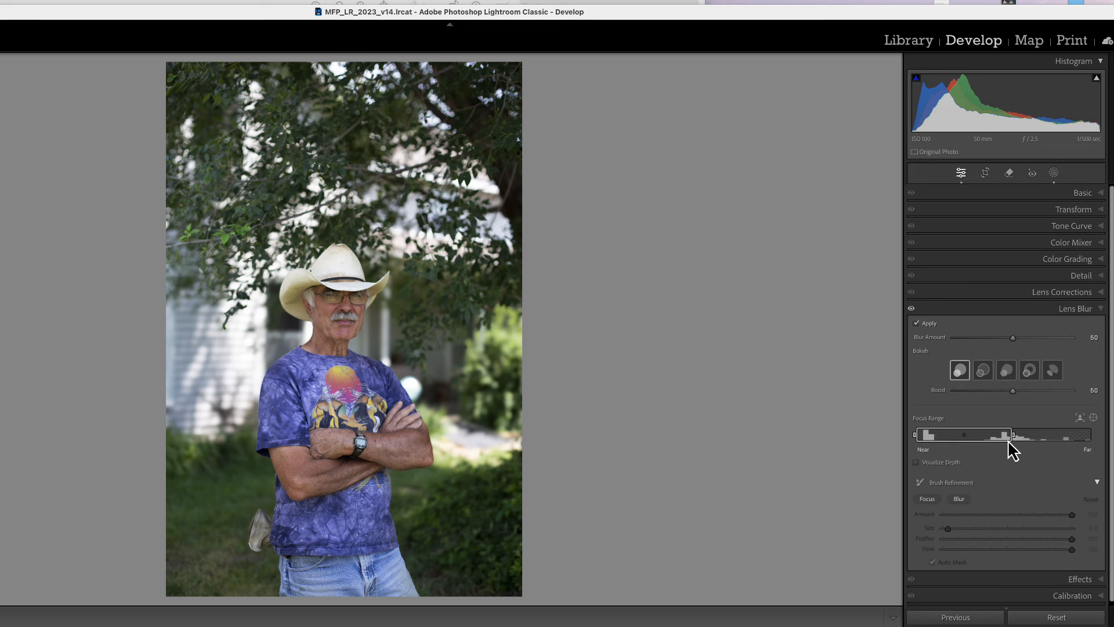
pyautogui.press('alt')
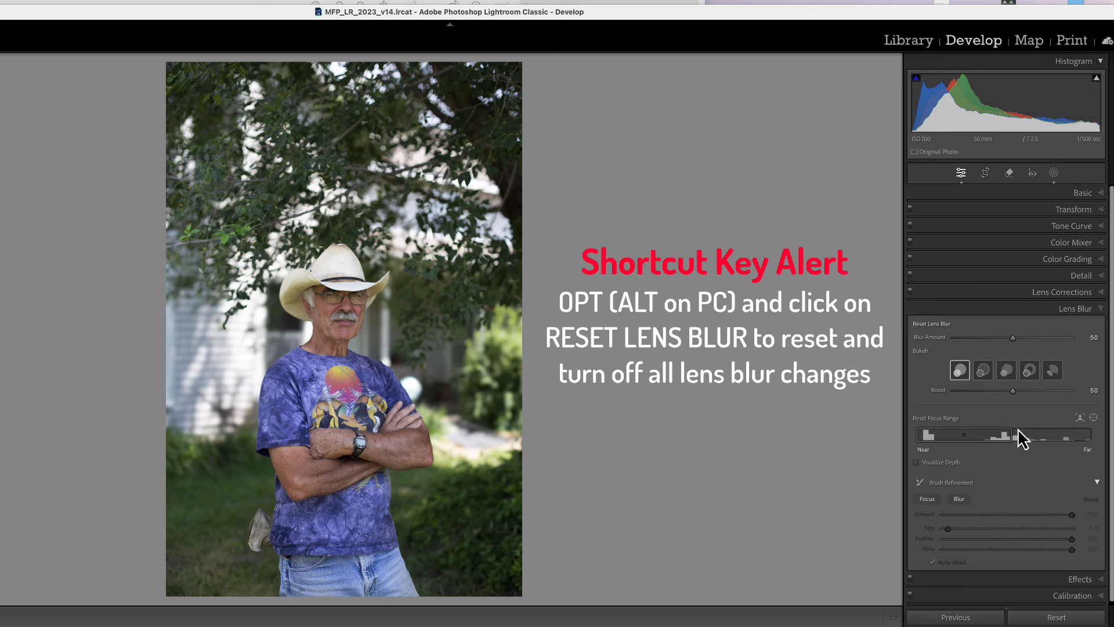